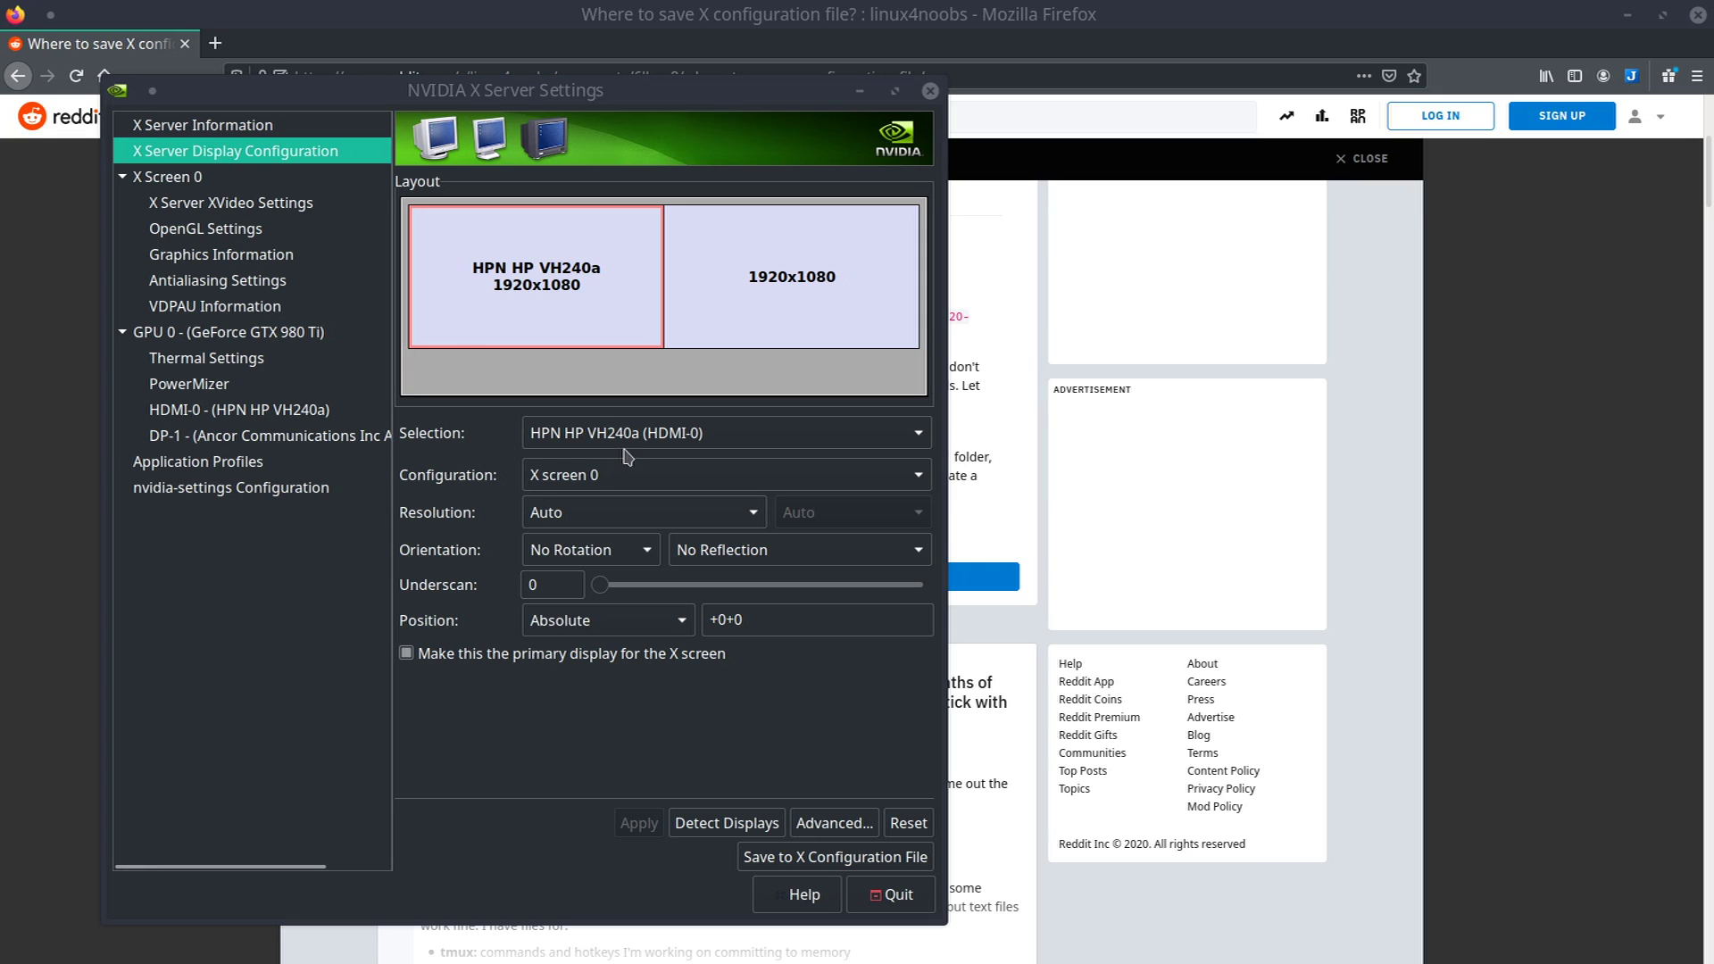
Browse the XVideo, OpenGL and Antialiasing settings pages, ending on OpenGL Settings with Sync to VBlank on
{"action": "left_click", "coordinate": [271, 205]}
{"action": "left_click", "coordinate": [274, 231]}
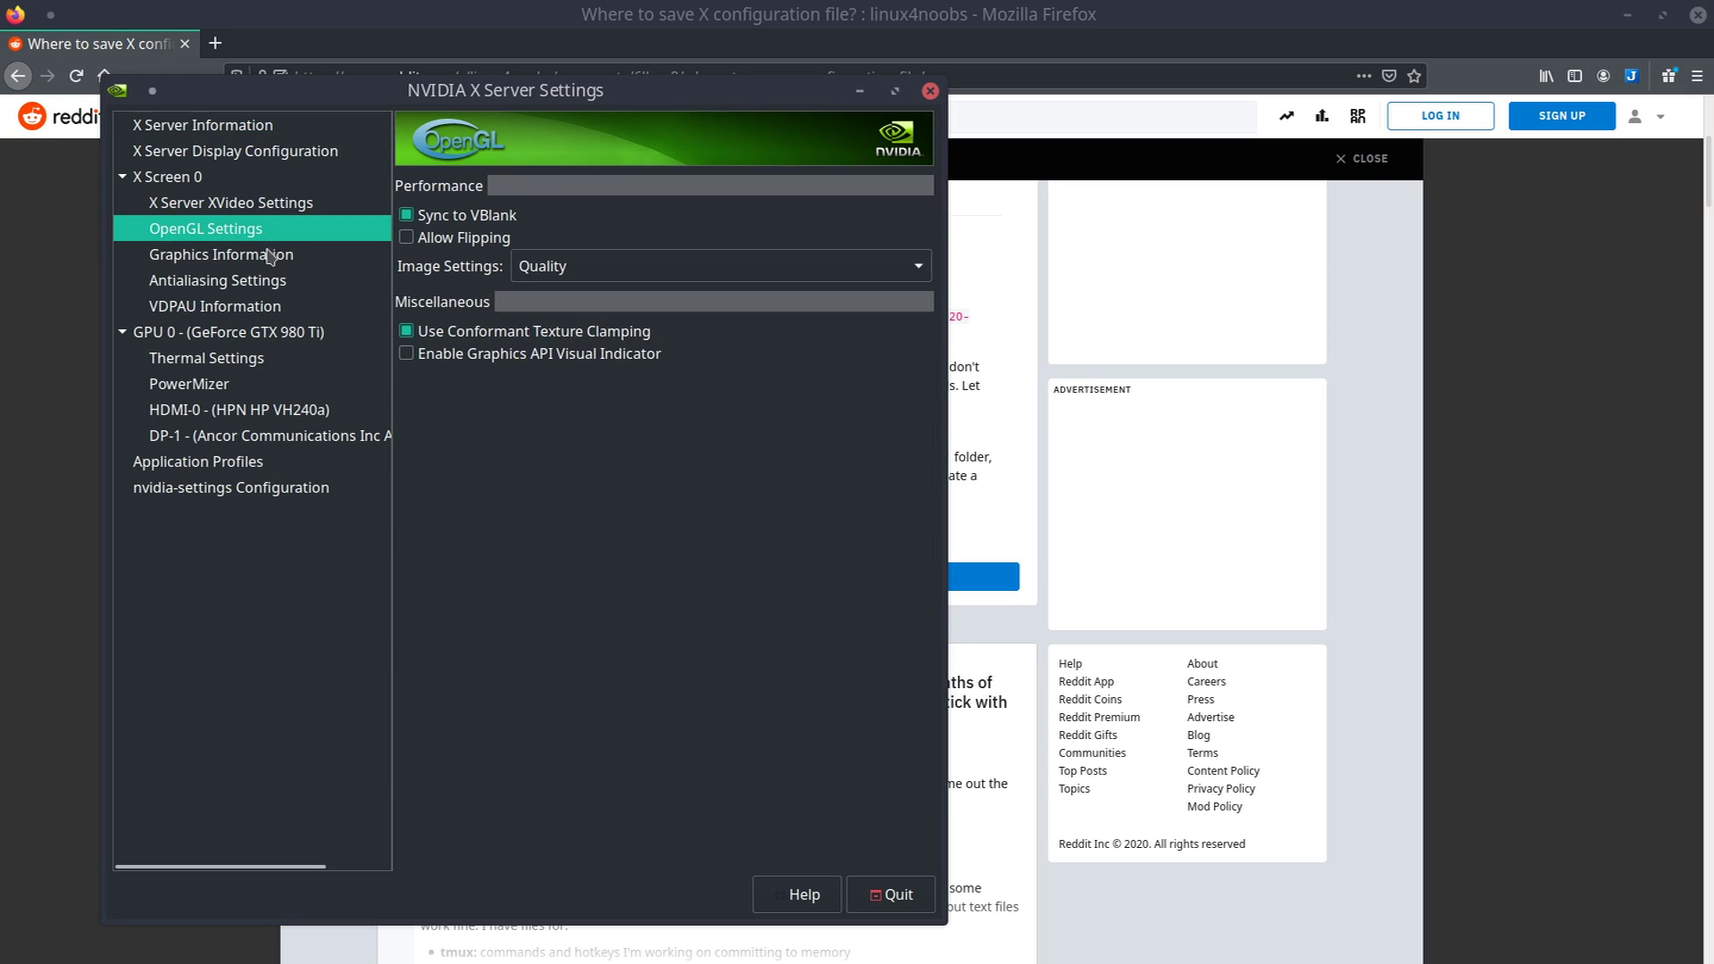
{"action": "left_click", "coordinate": [283, 282]}
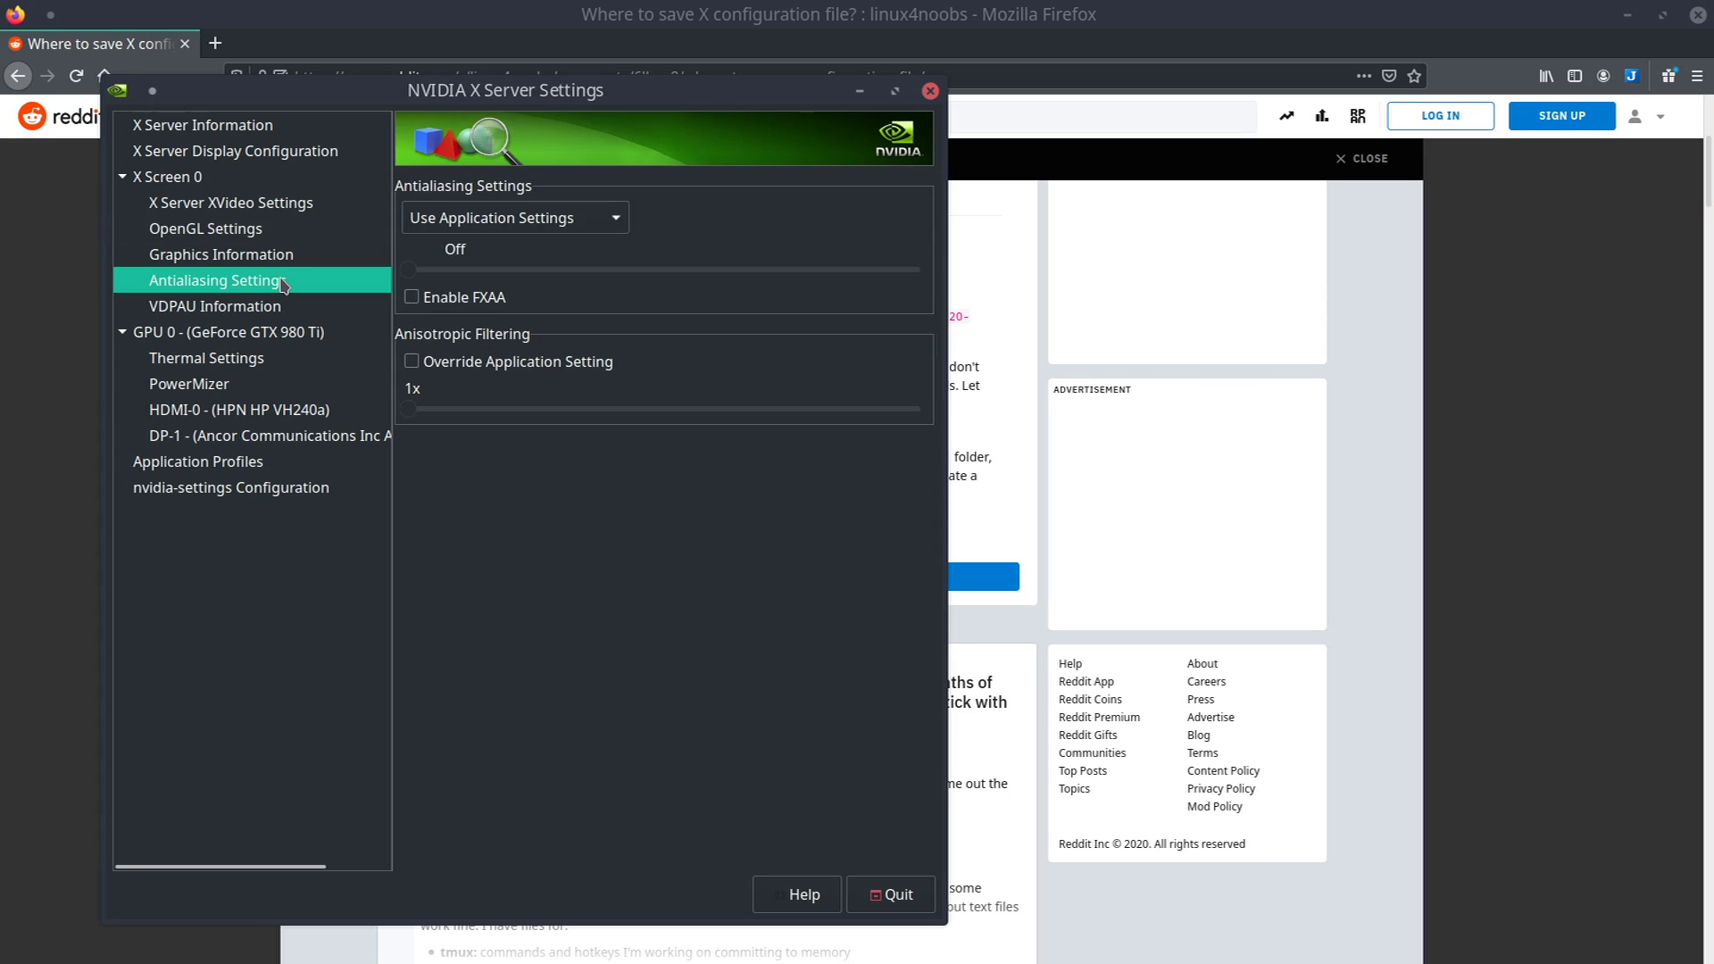
{"action": "left_click", "coordinate": [286, 235]}
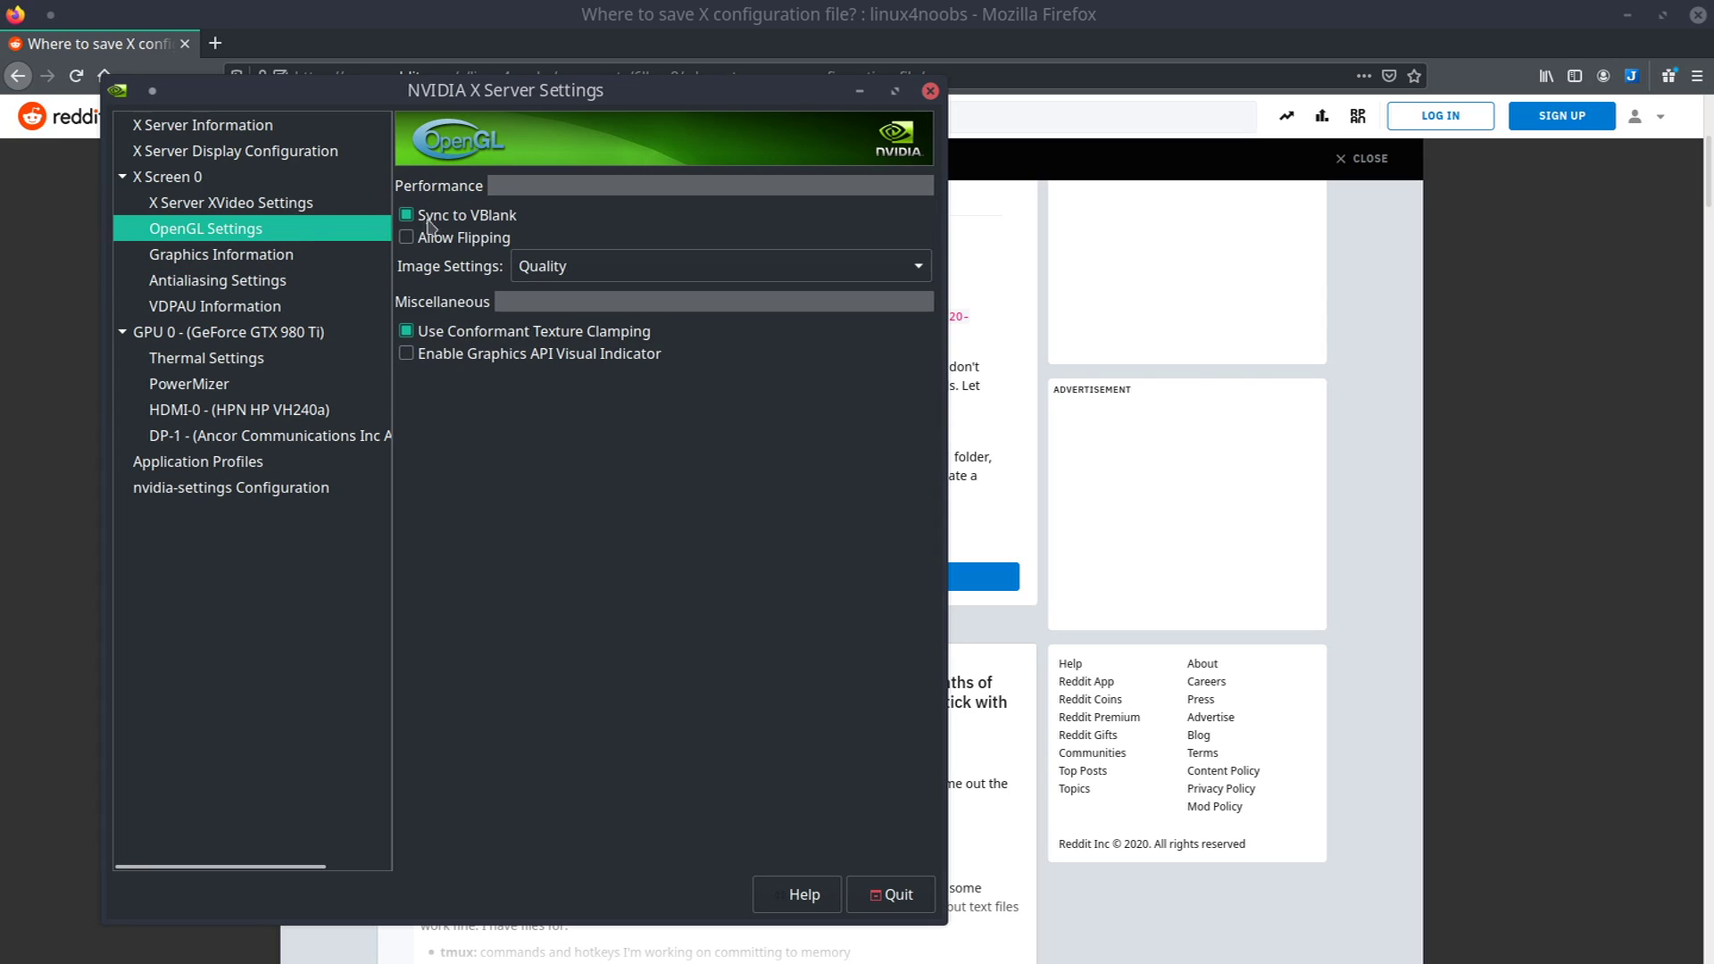
Show the X Server Display Configuration page with both 1920x1080 monitors laid out
{"action": "left_click", "coordinate": [332, 163]}
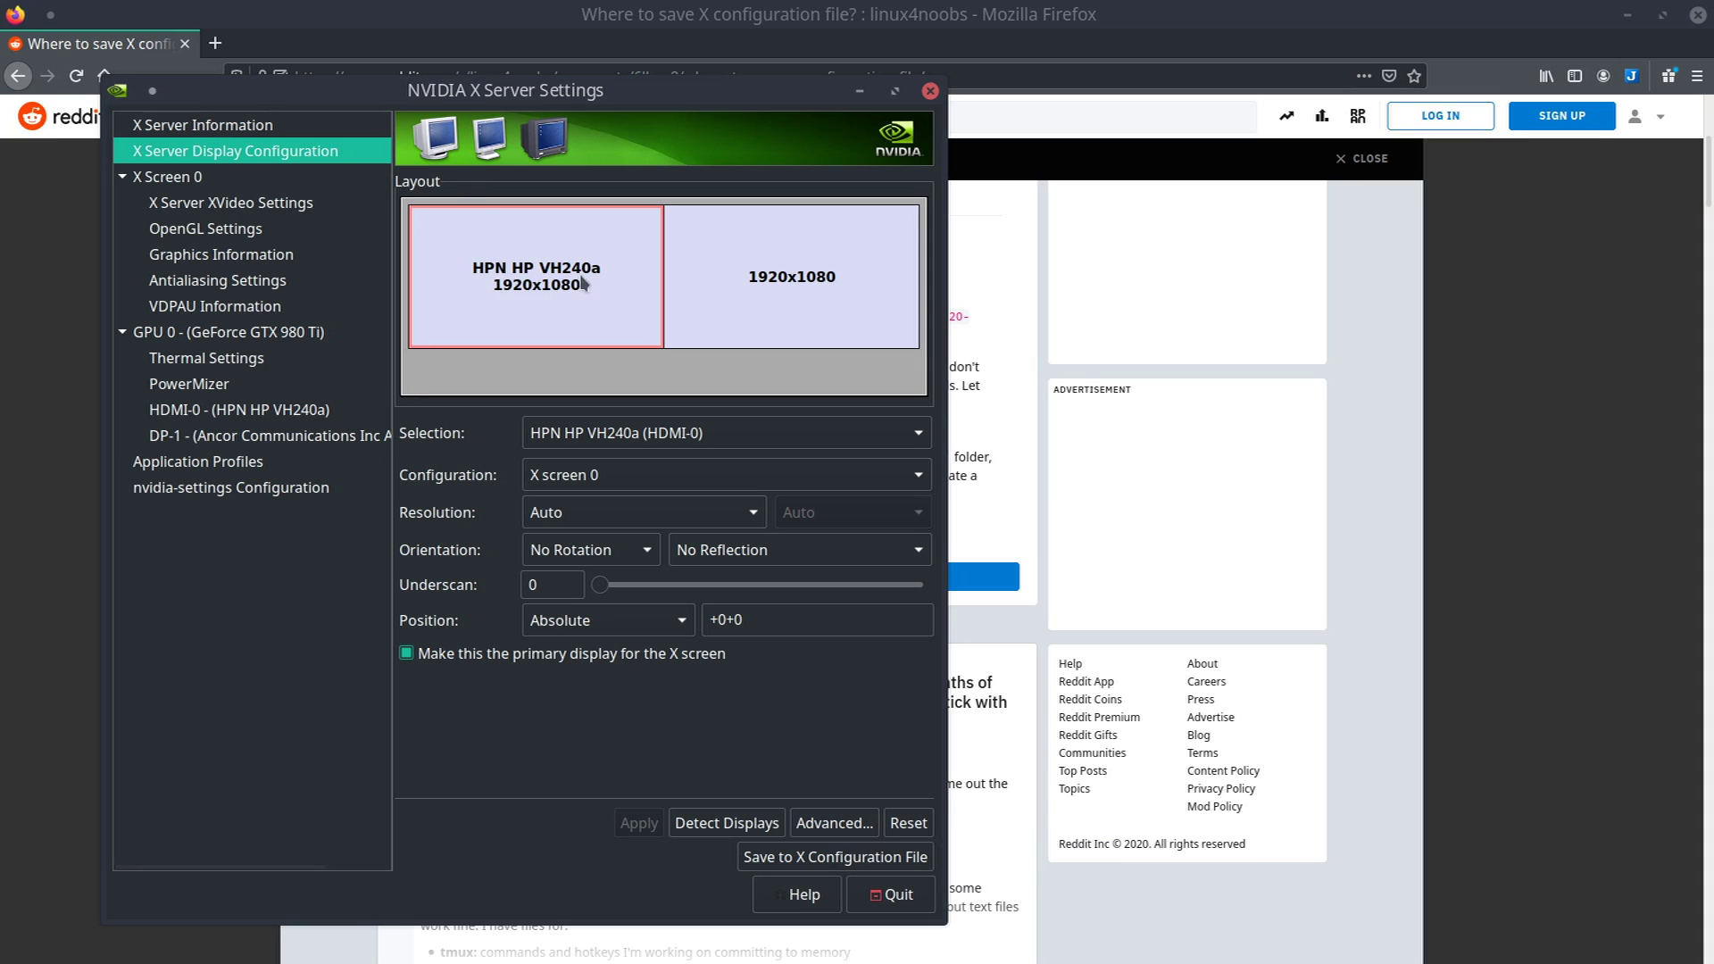
Reveal advanced options and enable Force Full Composition Pipeline on both HDMI-0 and DP-1 monitors
{"action": "left_click", "coordinate": [836, 825]}
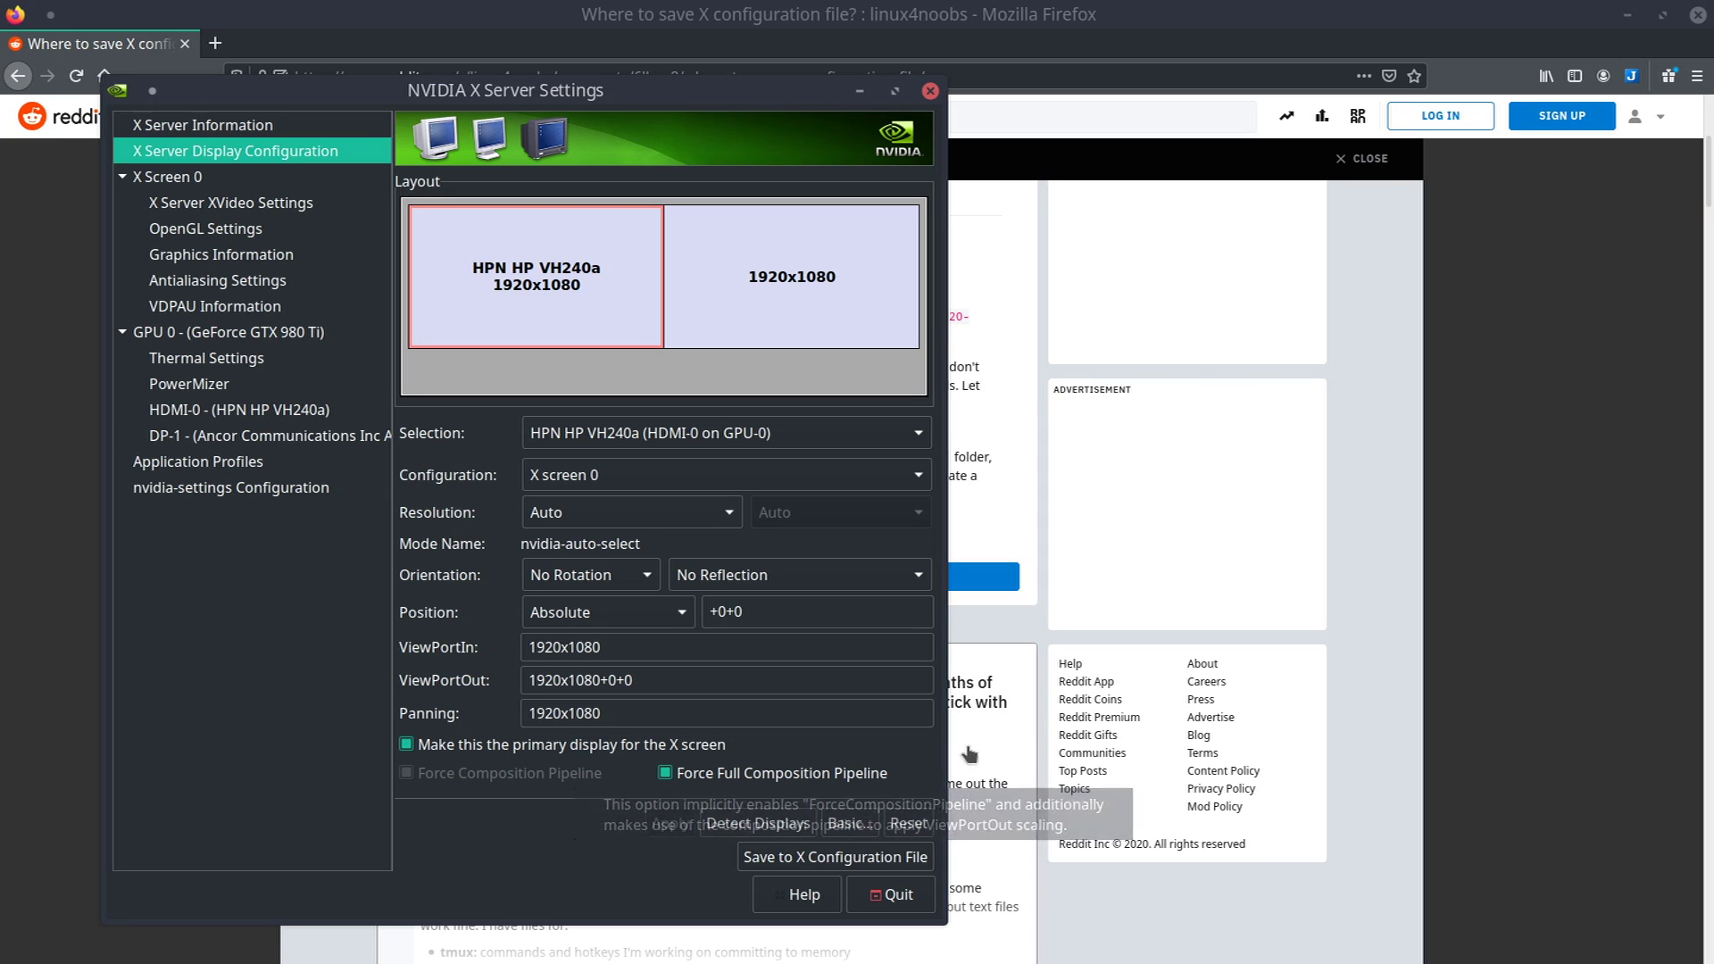
{"action": "left_click", "coordinate": [855, 321]}
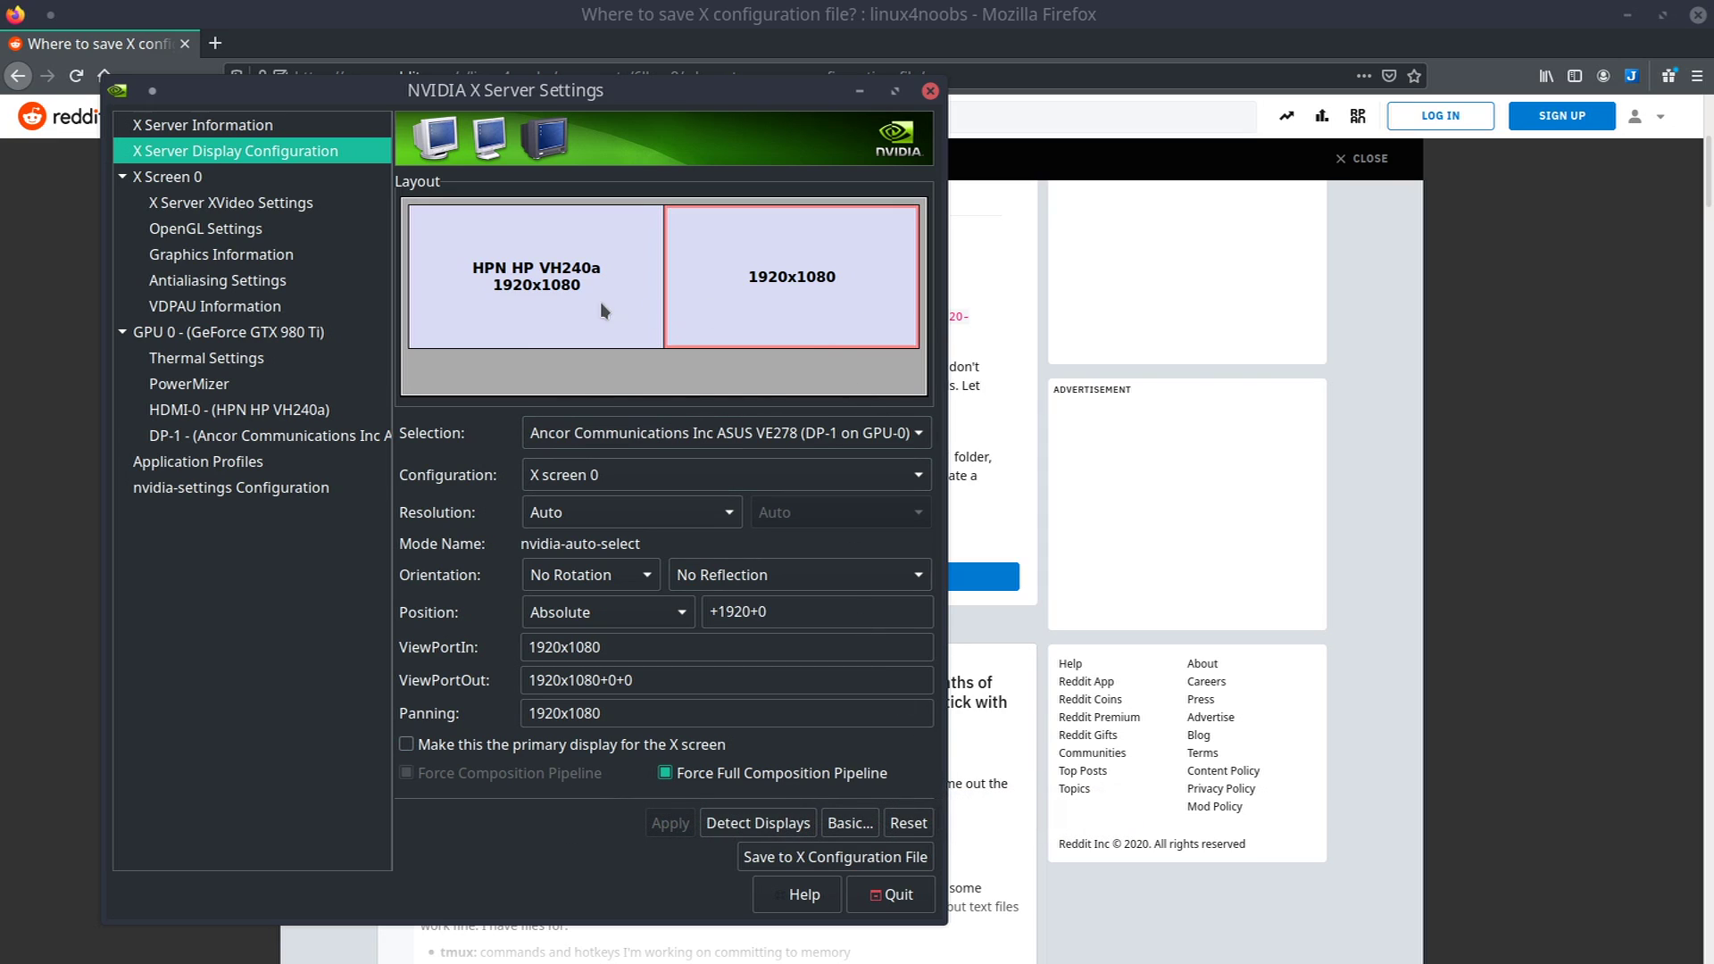
{"action": "left_click", "coordinate": [600, 303]}
{"action": "left_click", "coordinate": [792, 288]}
{"action": "left_click", "coordinate": [631, 287]}
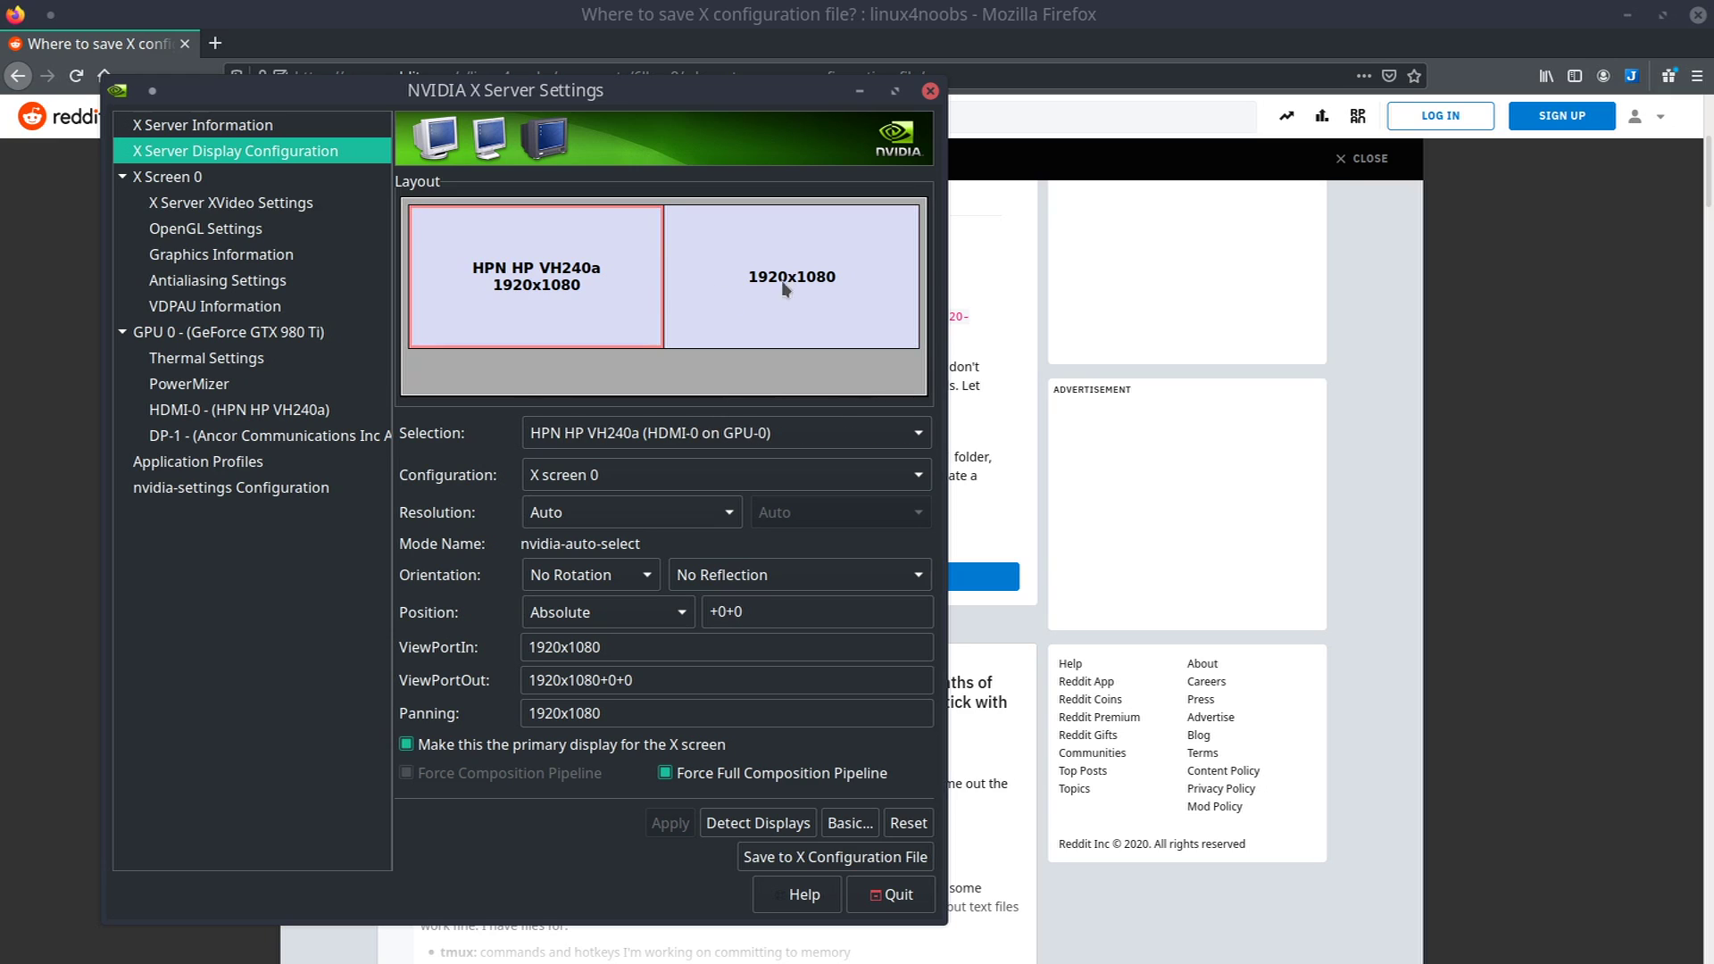
{"action": "left_click", "coordinate": [785, 289]}
{"action": "left_click", "coordinate": [589, 343]}
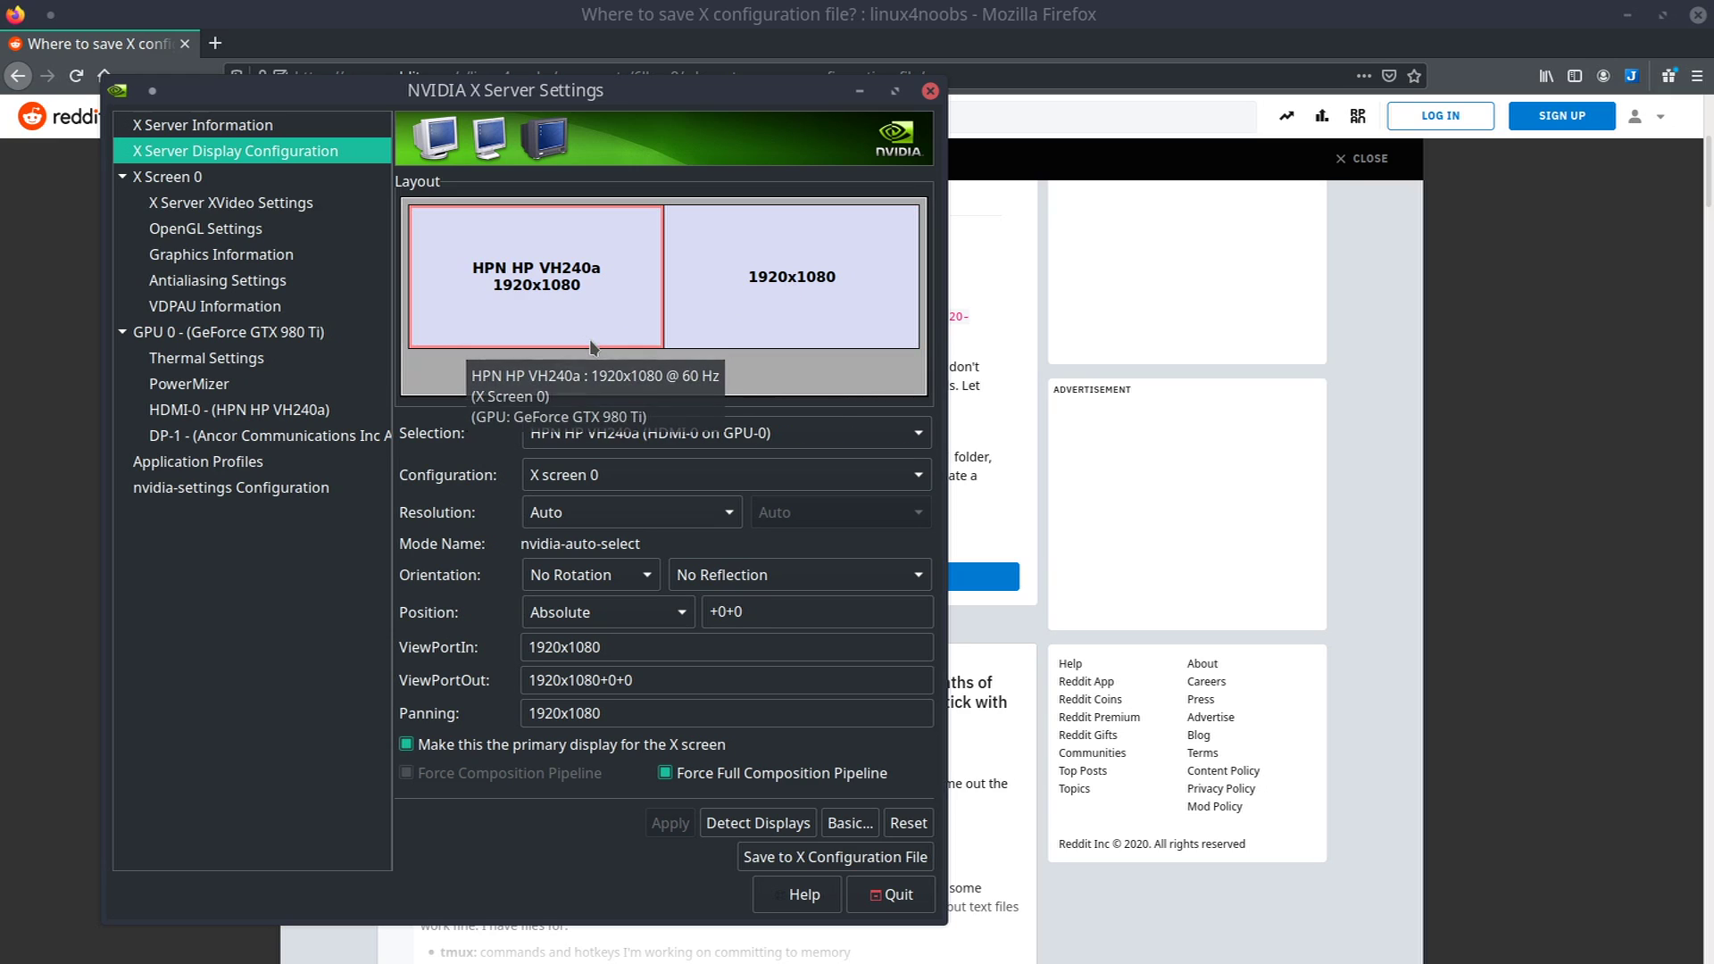
{"action": "left_click", "coordinate": [717, 336]}
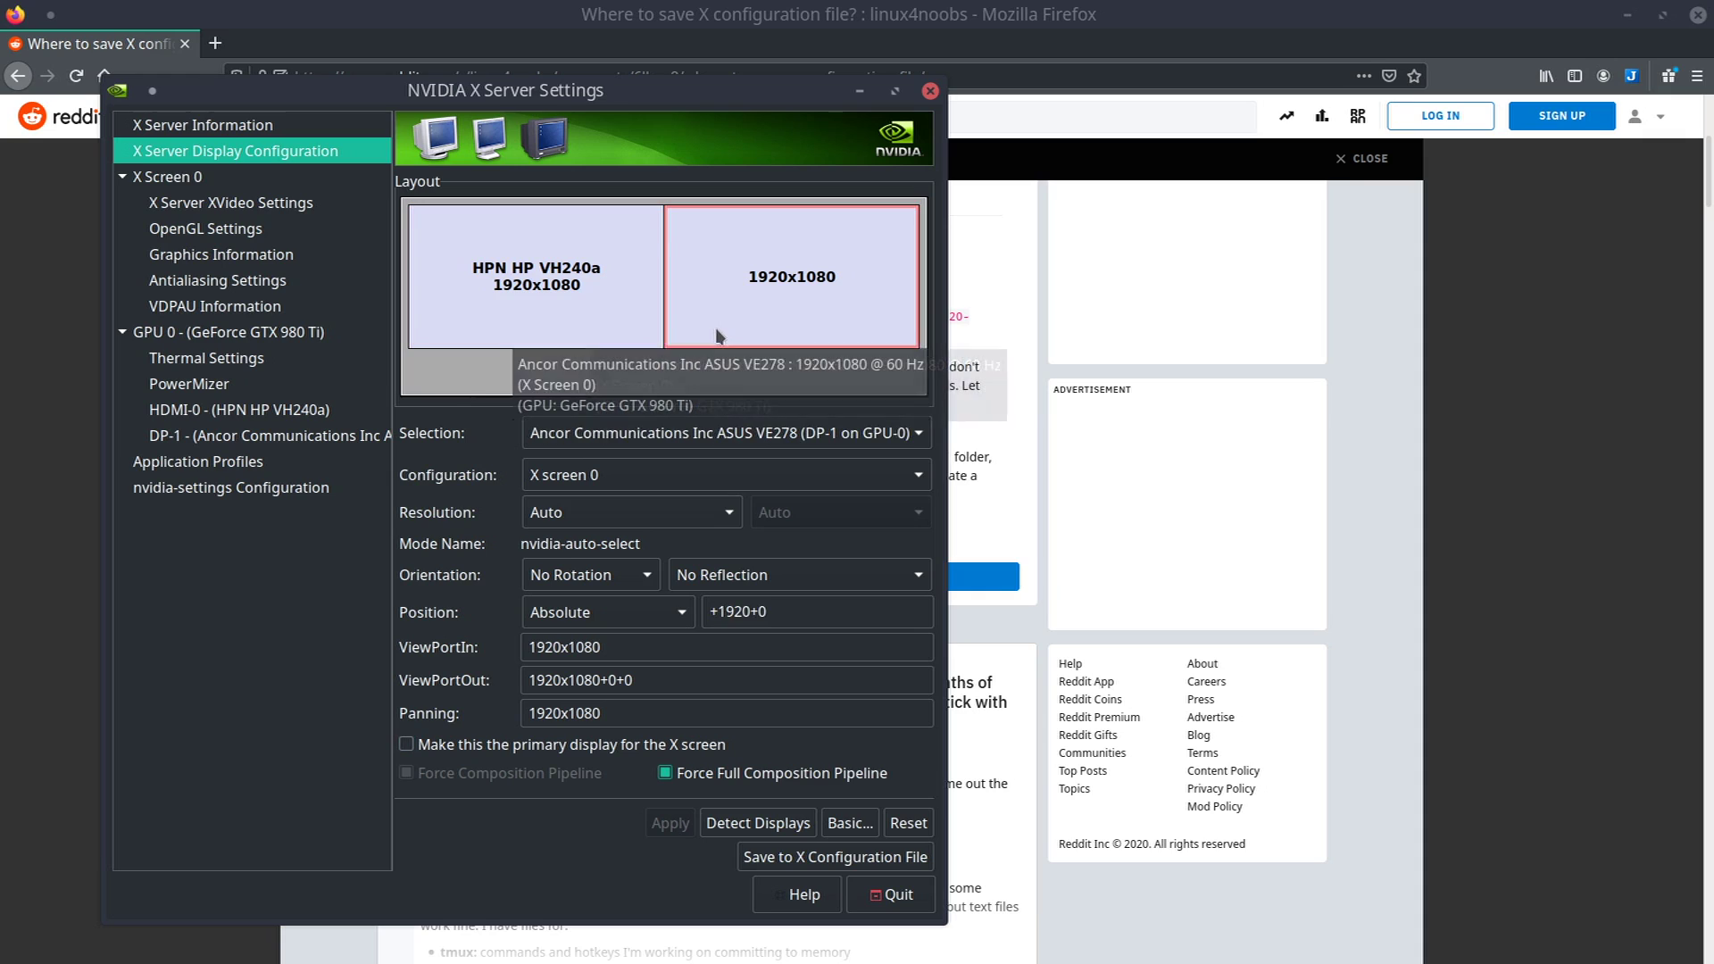
Begin saving to an X configuration file, then cancel the Save X Configuration dialog
{"action": "left_click", "coordinate": [851, 859]}
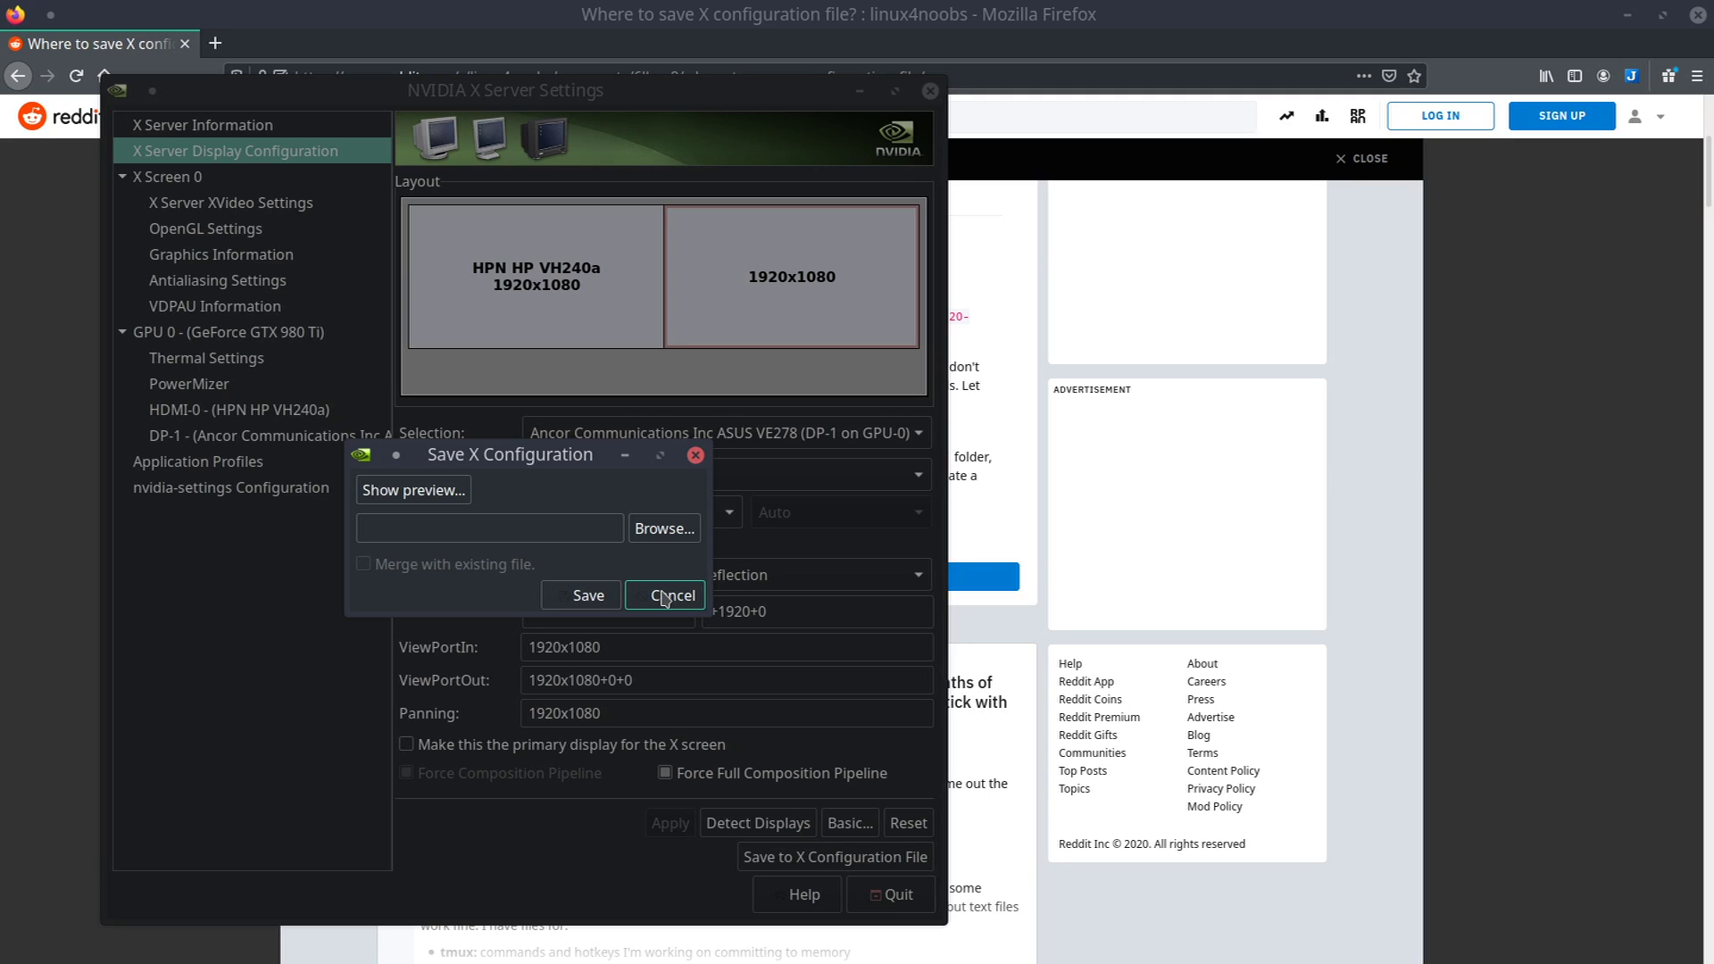
{"action": "left_click", "coordinate": [665, 597]}
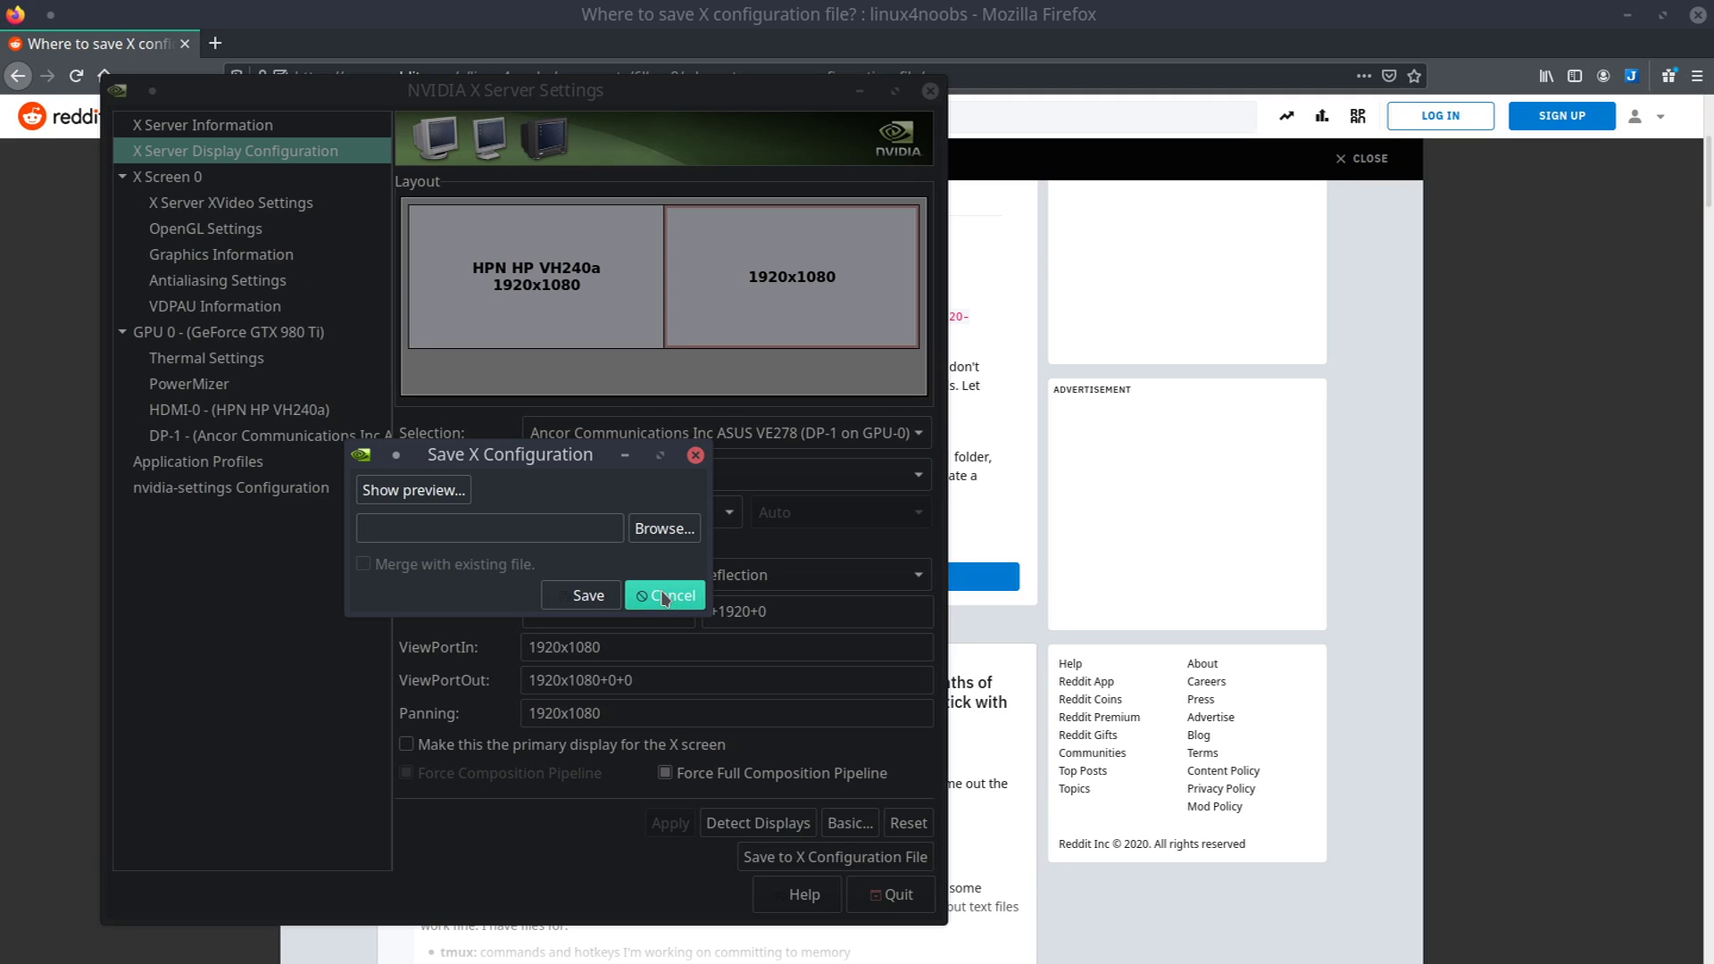
Bring up the reddit thread in Firefox, zoom in and scroll down to the answer
{"action": "key", "text": "alt+Tab"}
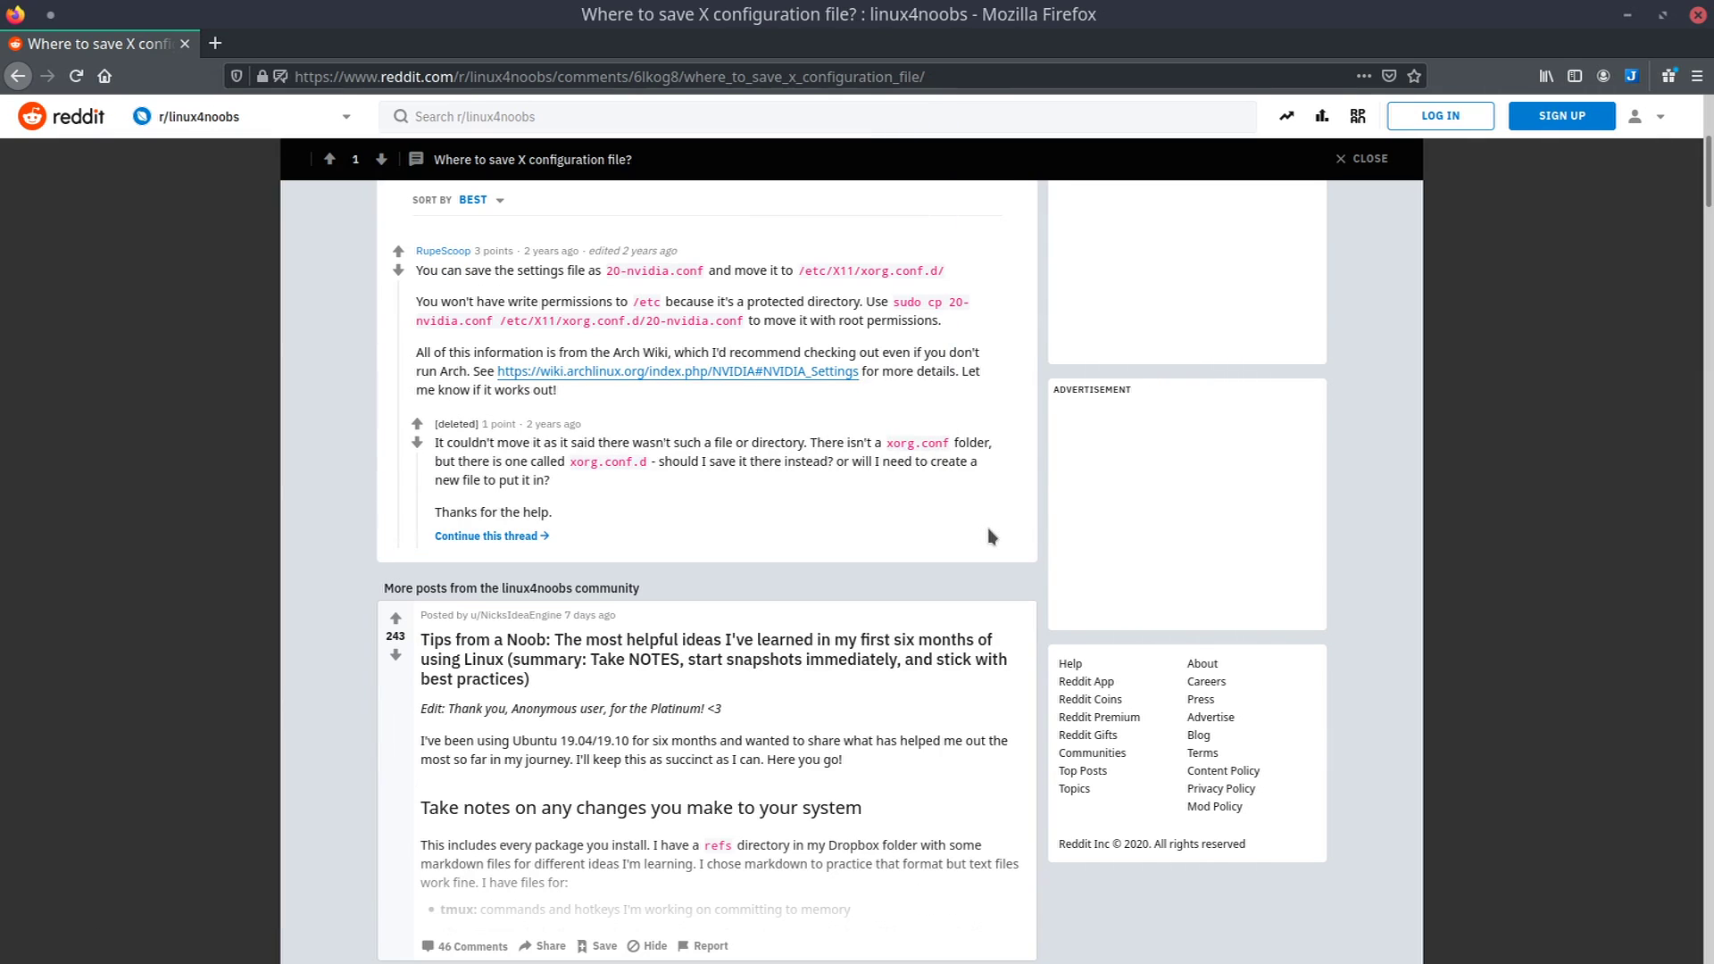
{"action": "scroll", "coordinate": [598, 625], "scroll_direction": "up", "scroll_amount": 3}
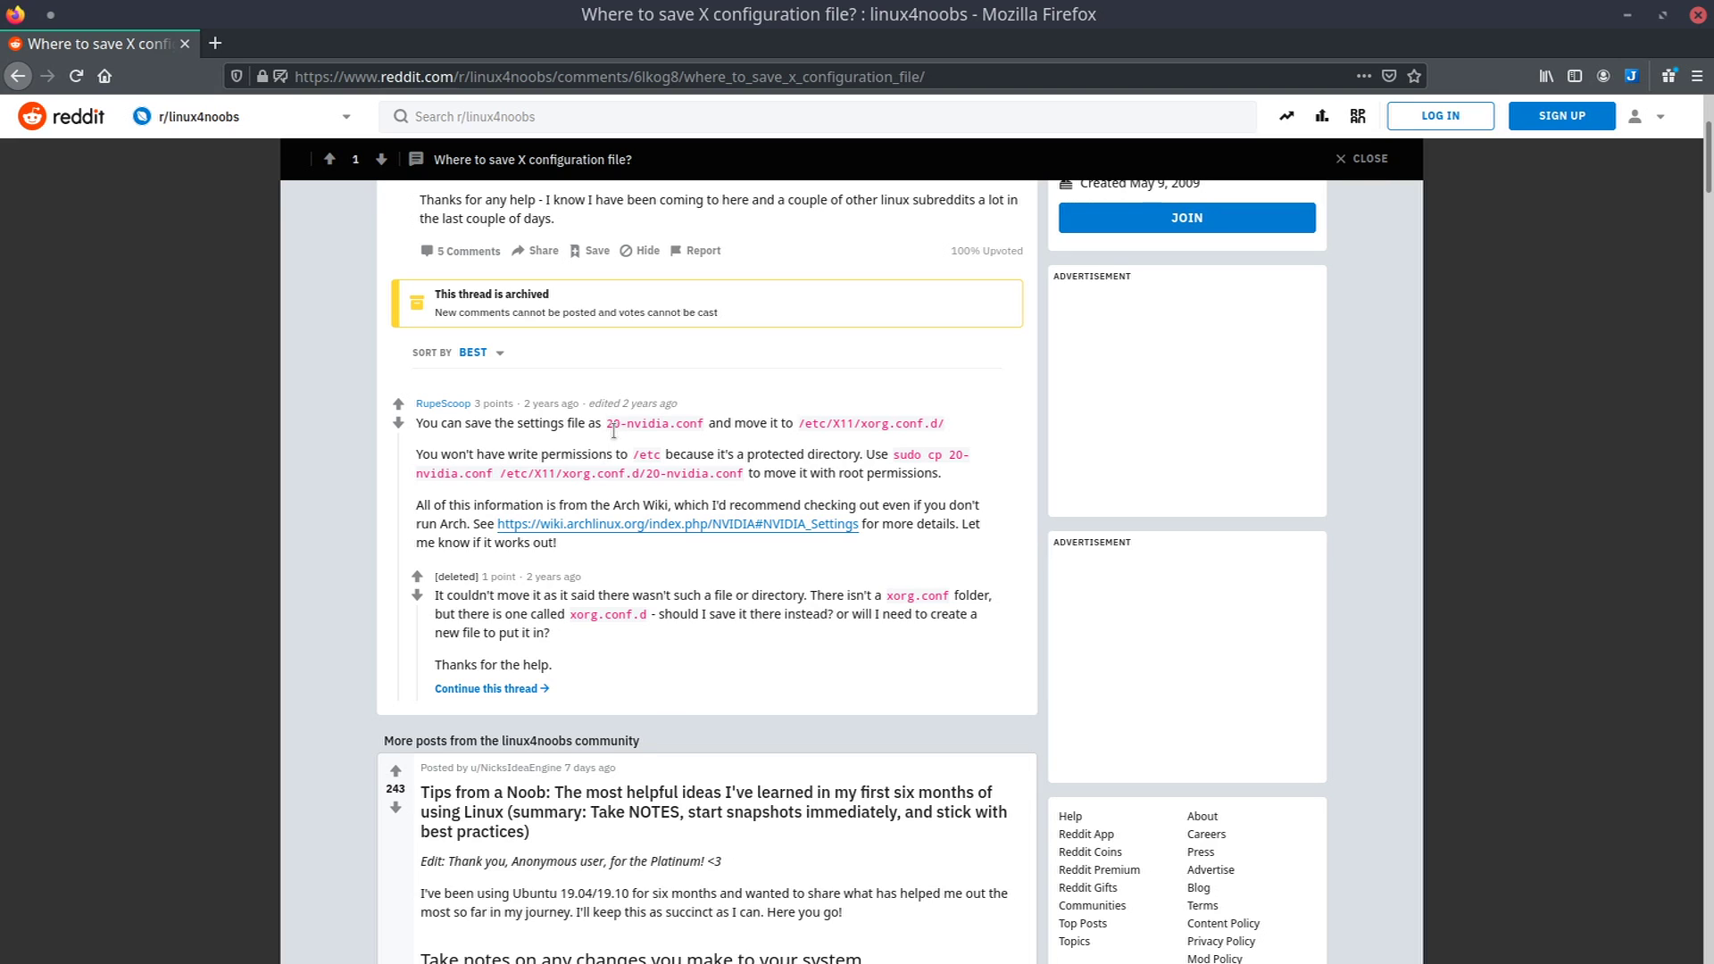
{"action": "key", "text": "ctrl+plus"}
{"action": "key", "text": "ctrl+plus"}
{"action": "key", "text": "ctrl+plus"}
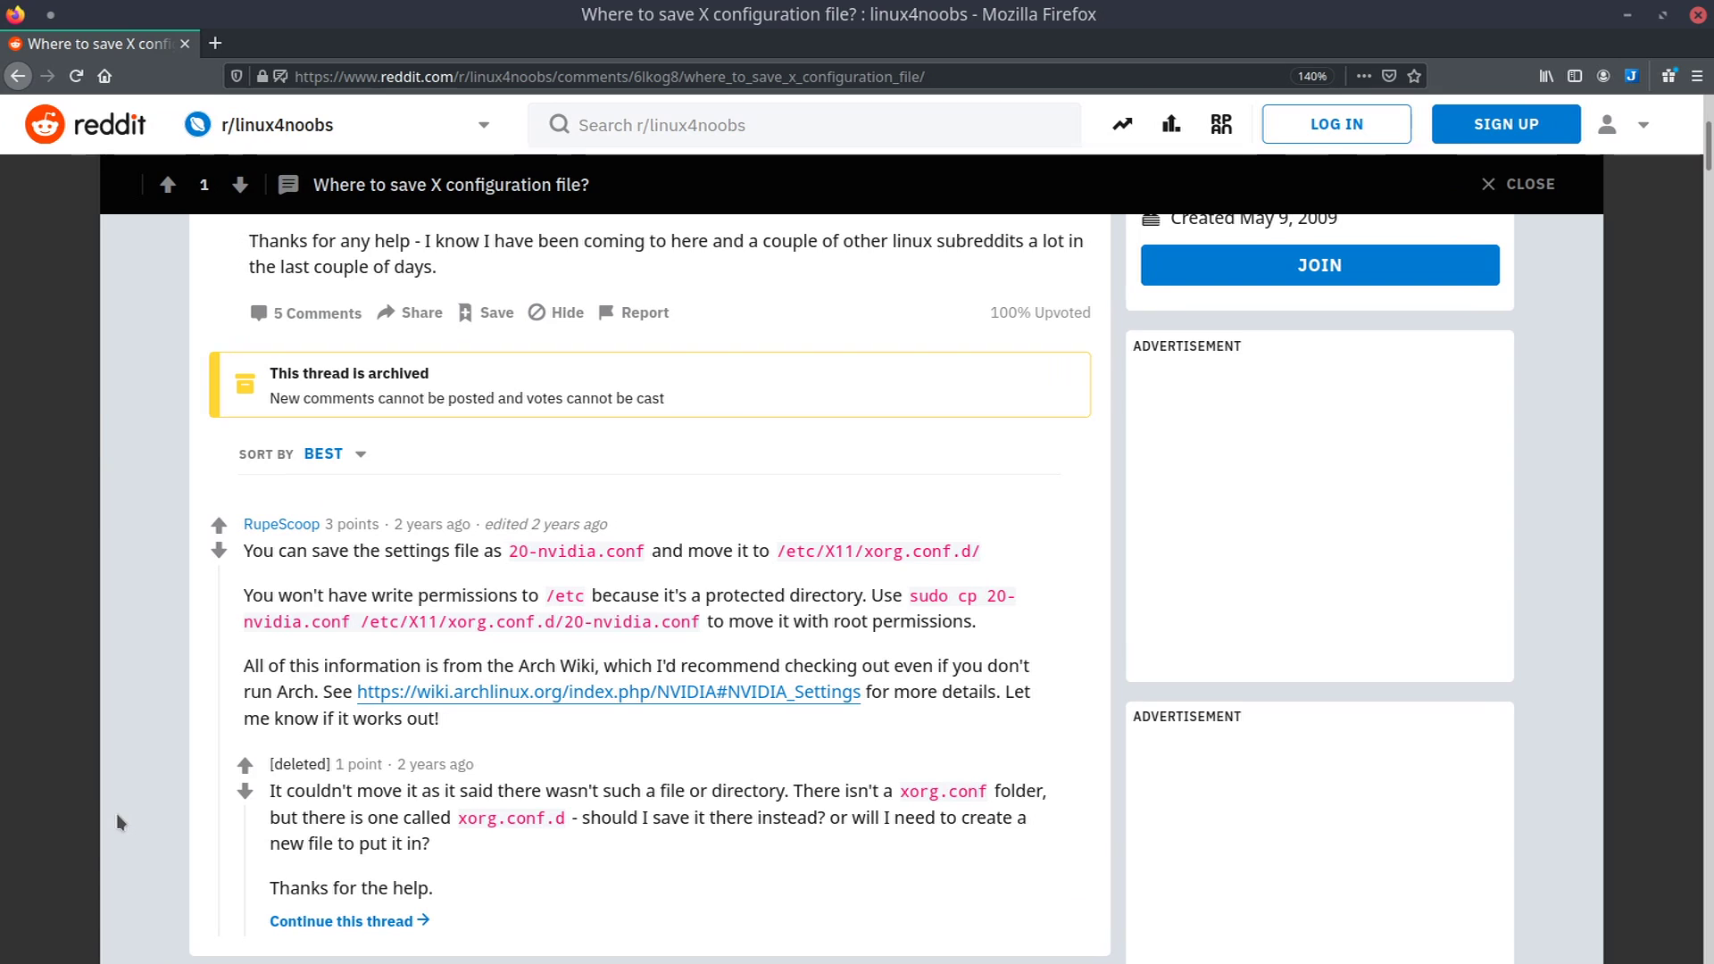
{"action": "scroll", "coordinate": [183, 781], "scroll_direction": "down", "scroll_amount": 3}
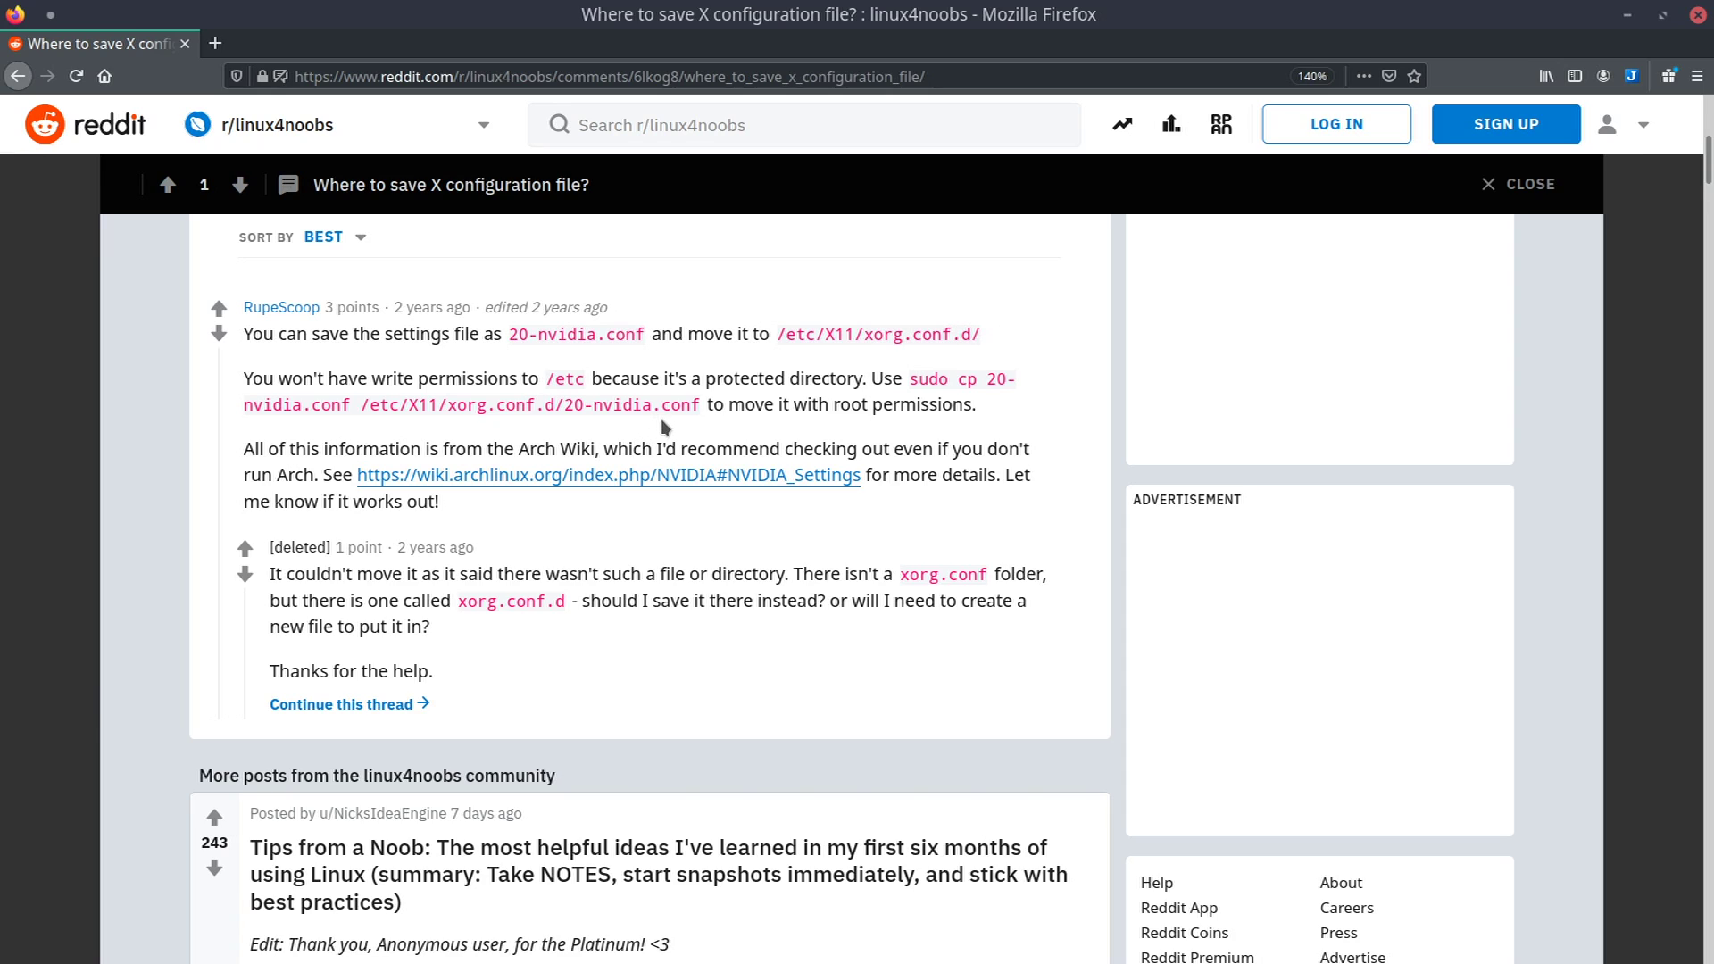
{"action": "scroll", "coordinate": [630, 360], "scroll_direction": "down", "scroll_amount": 1}
{"action": "scroll", "coordinate": [631, 359], "scroll_direction": "down", "scroll_amount": 5}
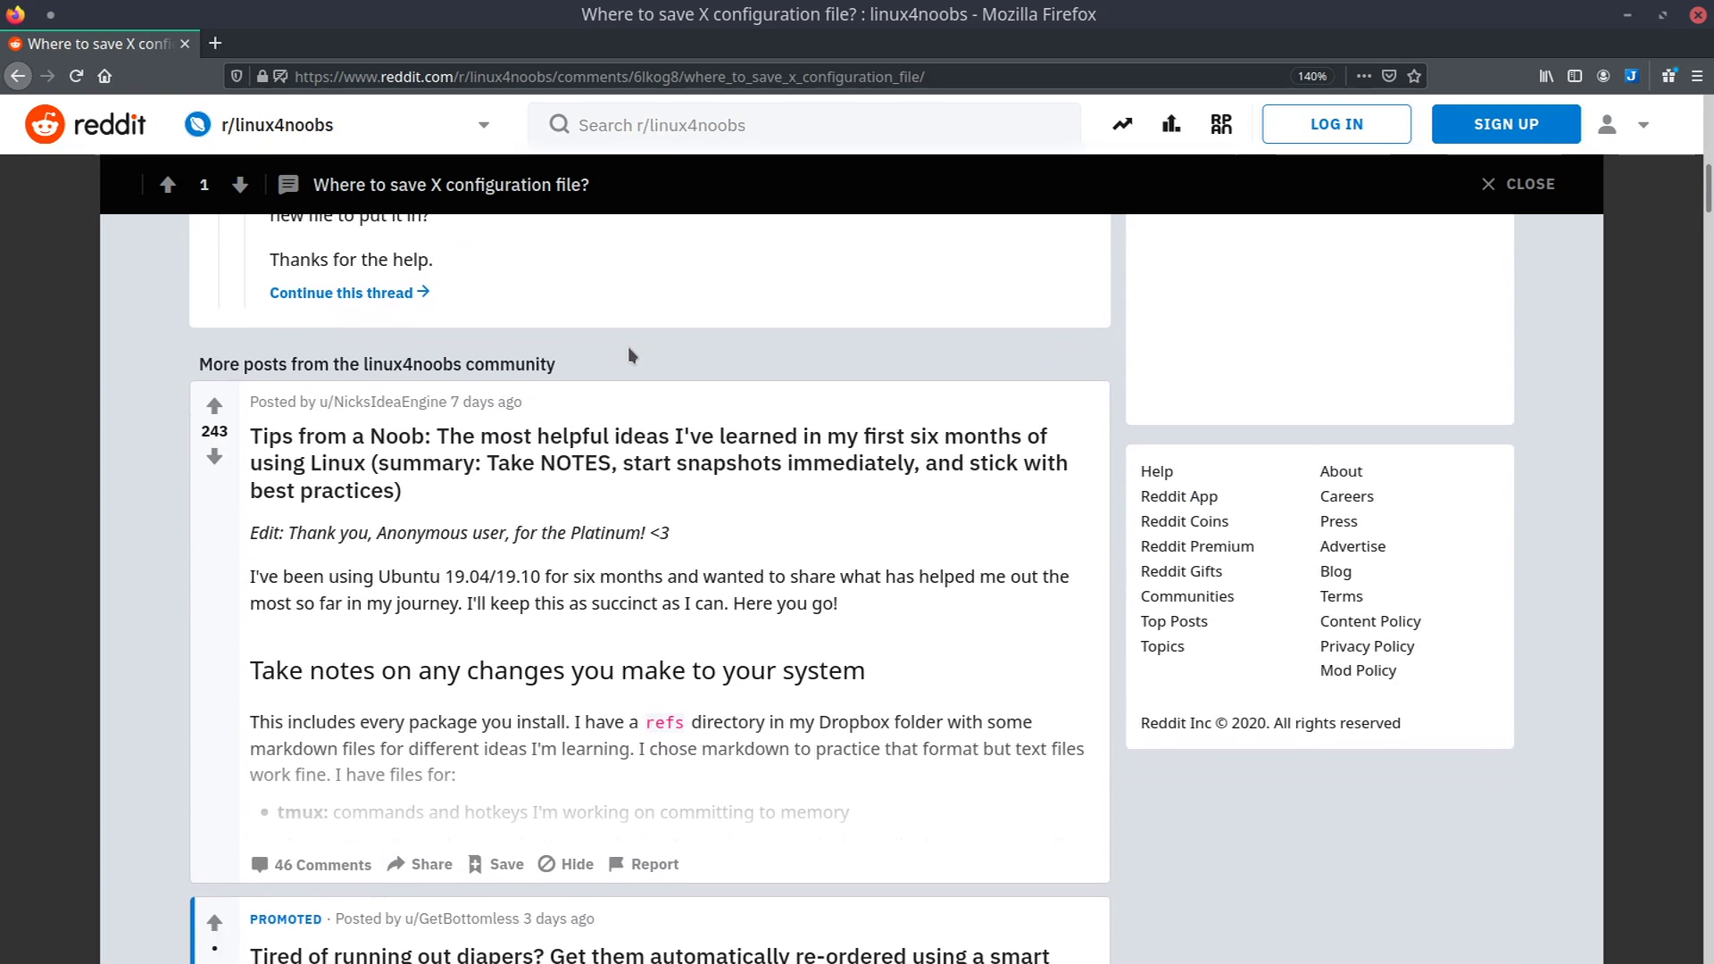
{"action": "scroll", "coordinate": [630, 355], "scroll_direction": "down", "scroll_amount": 2}
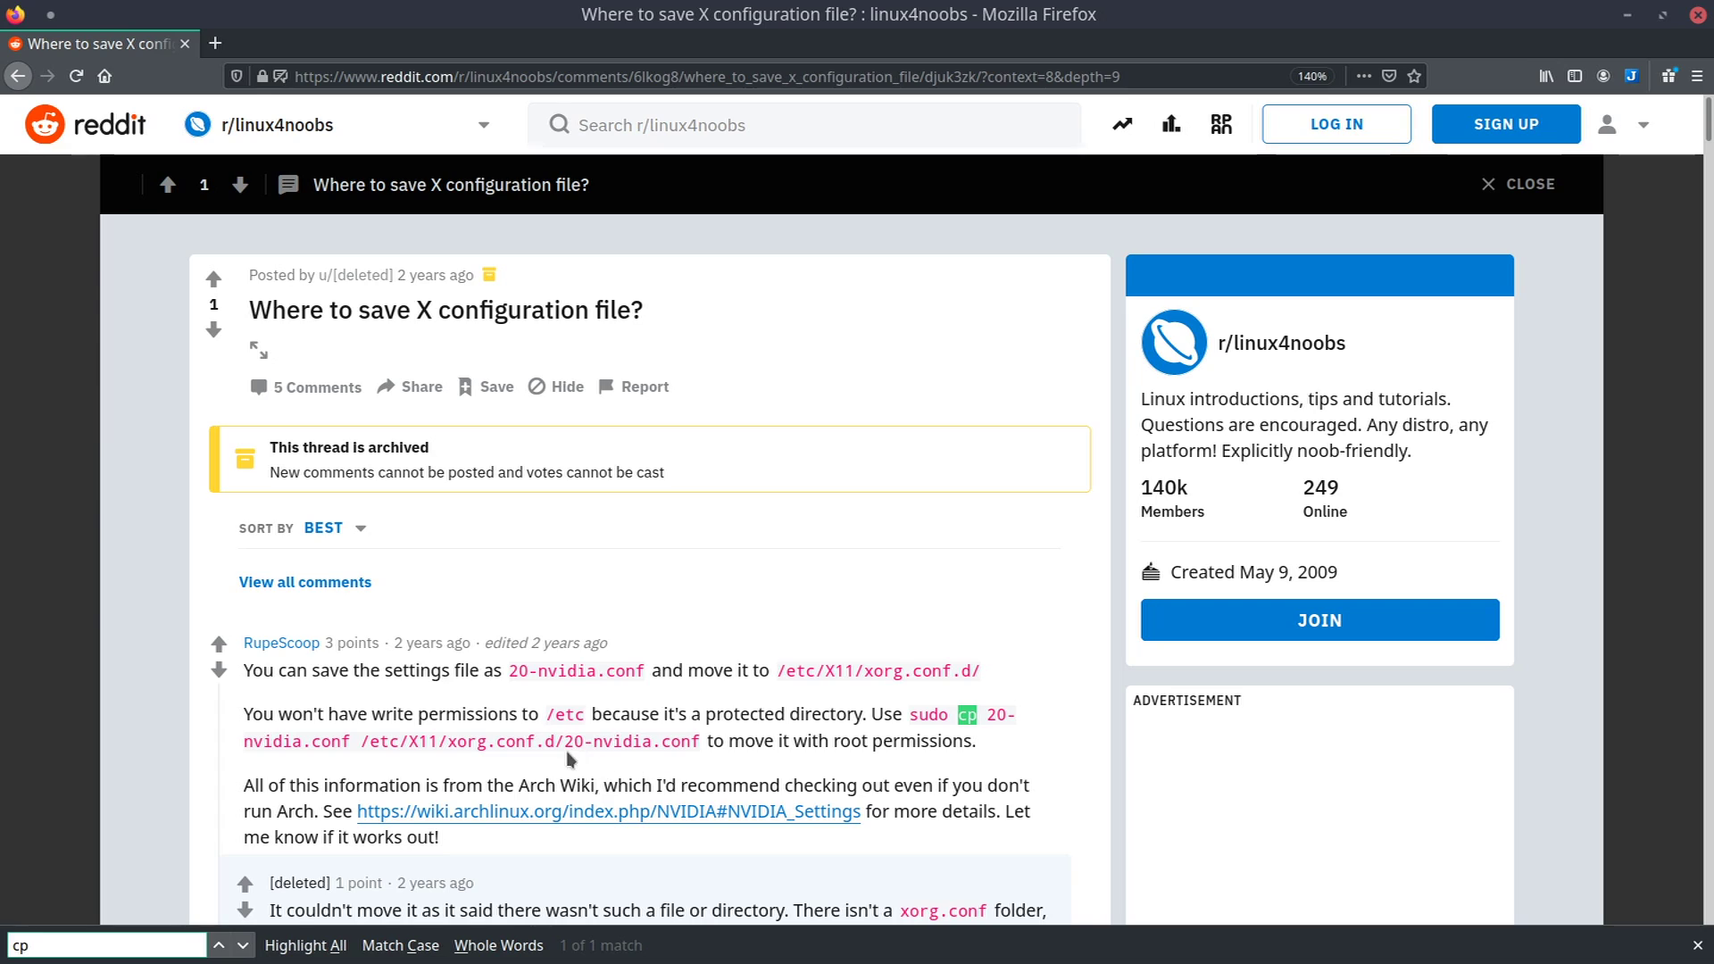
Highlight and deselect the write-permissions paragraph, then bring NVIDIA X Server Settings back to front
{"action": "triple_click", "coordinate": [630, 744]}
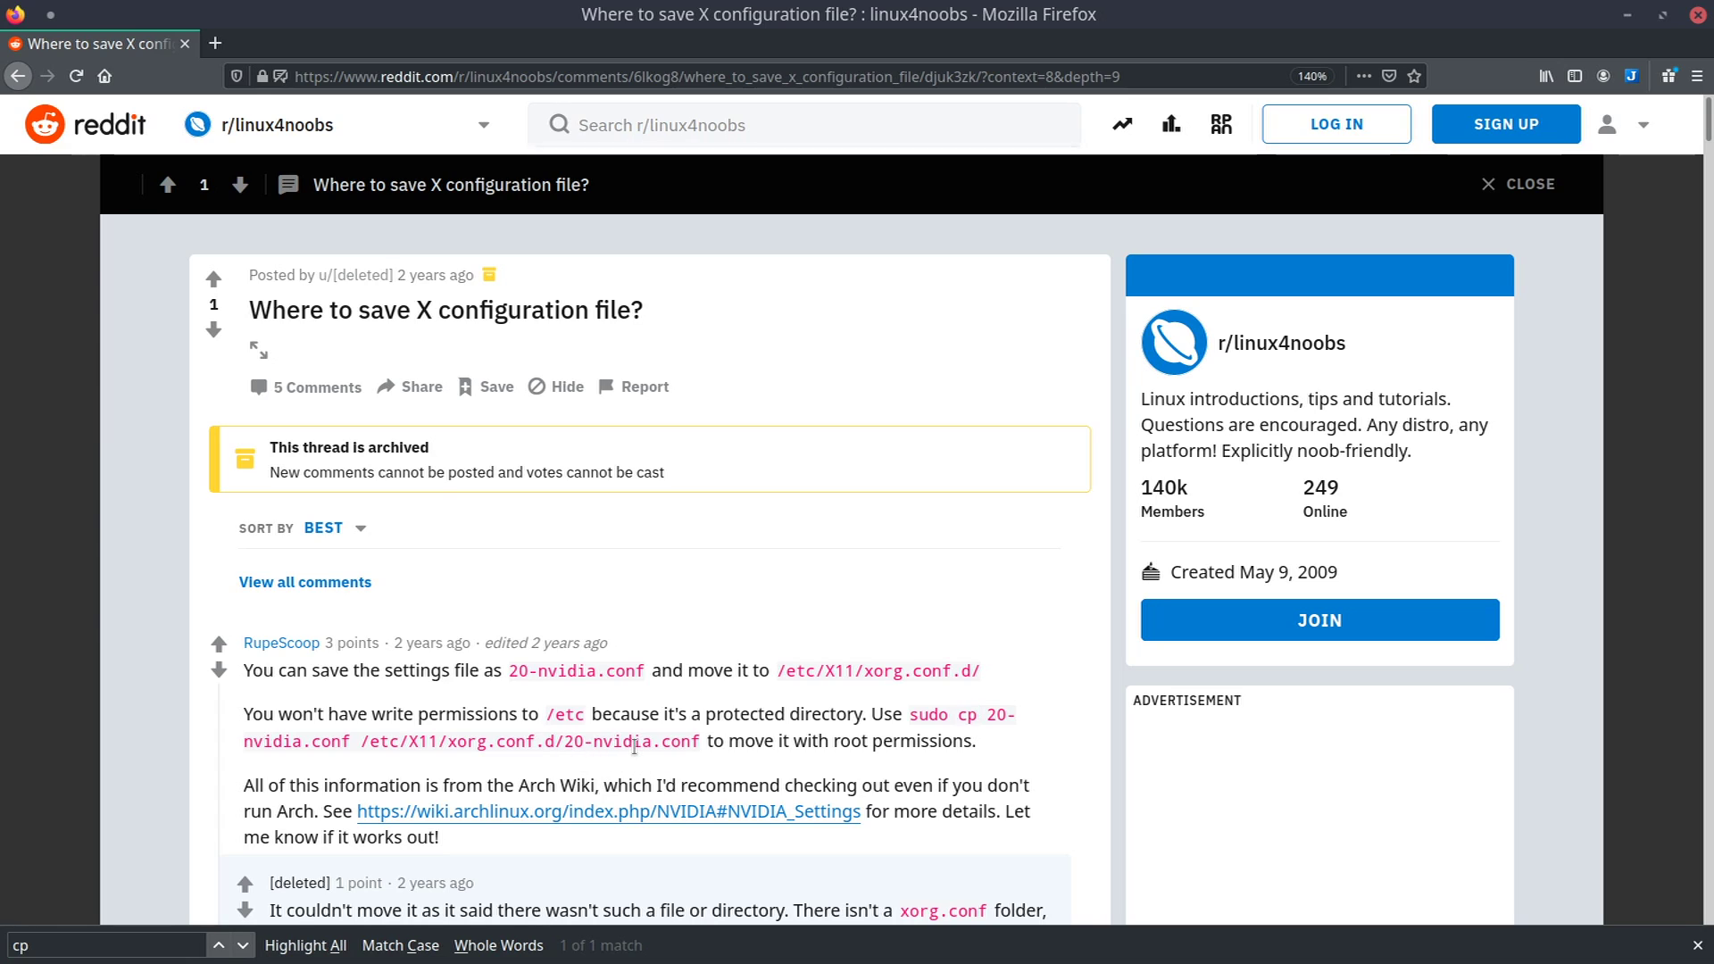
{"action": "left_click", "coordinate": [630, 745]}
{"action": "triple_click", "coordinate": [288, 740]}
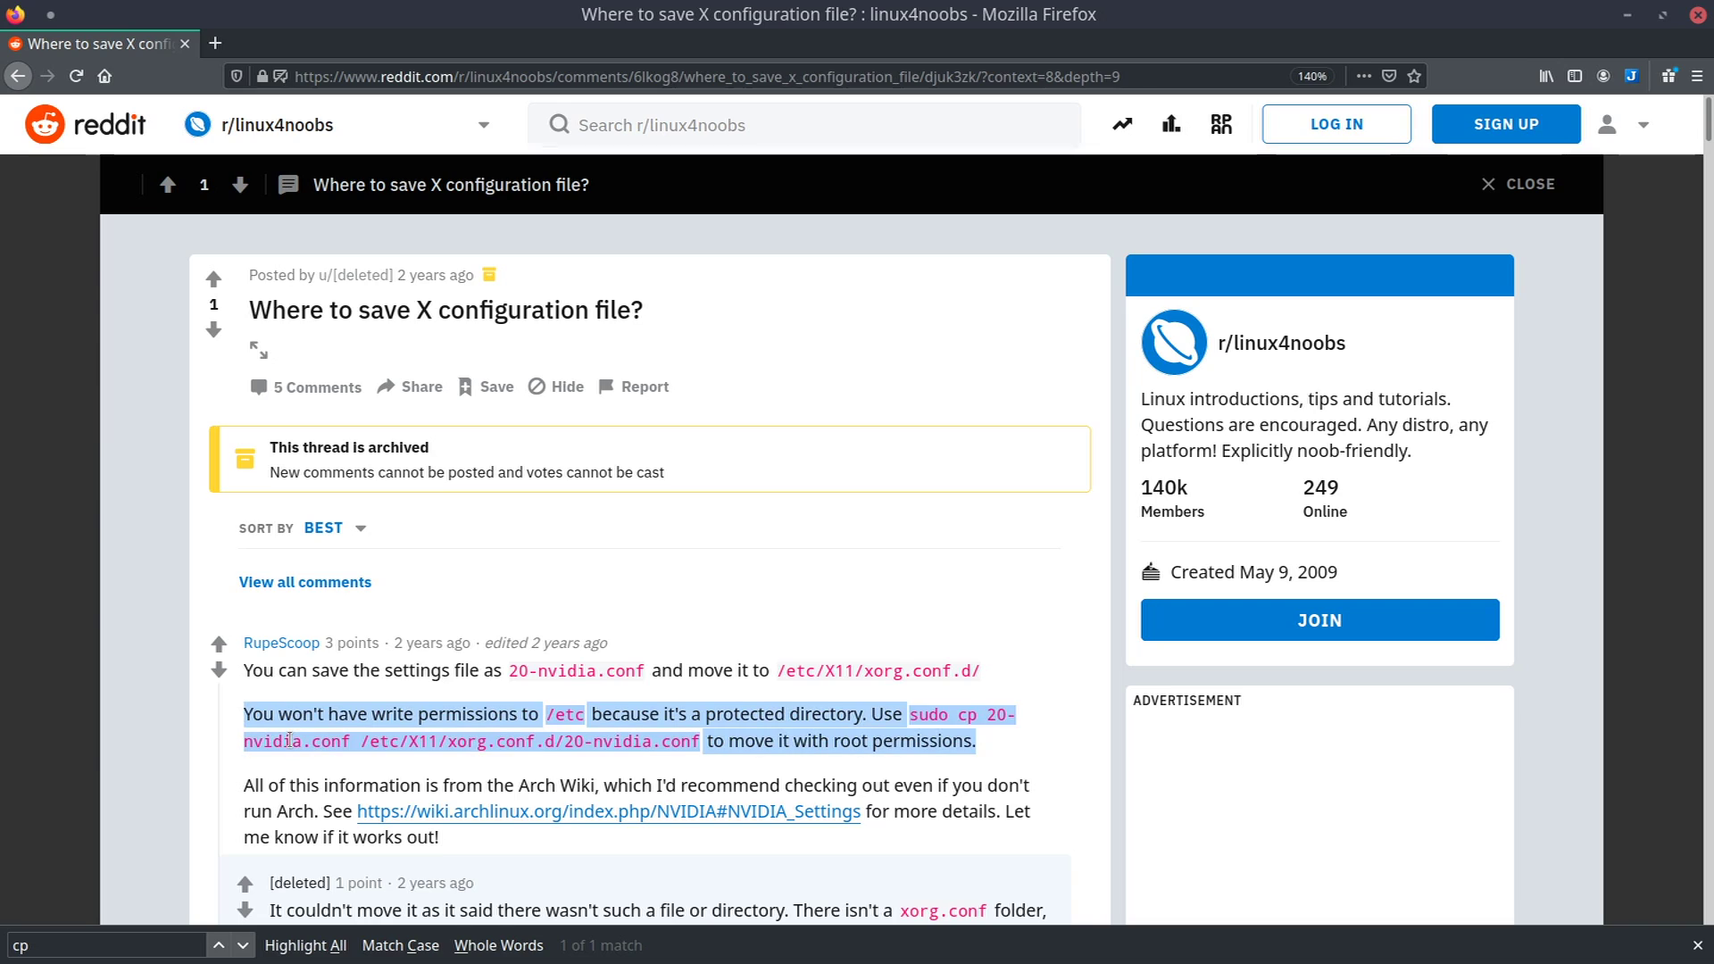
{"action": "left_click", "coordinate": [289, 740]}
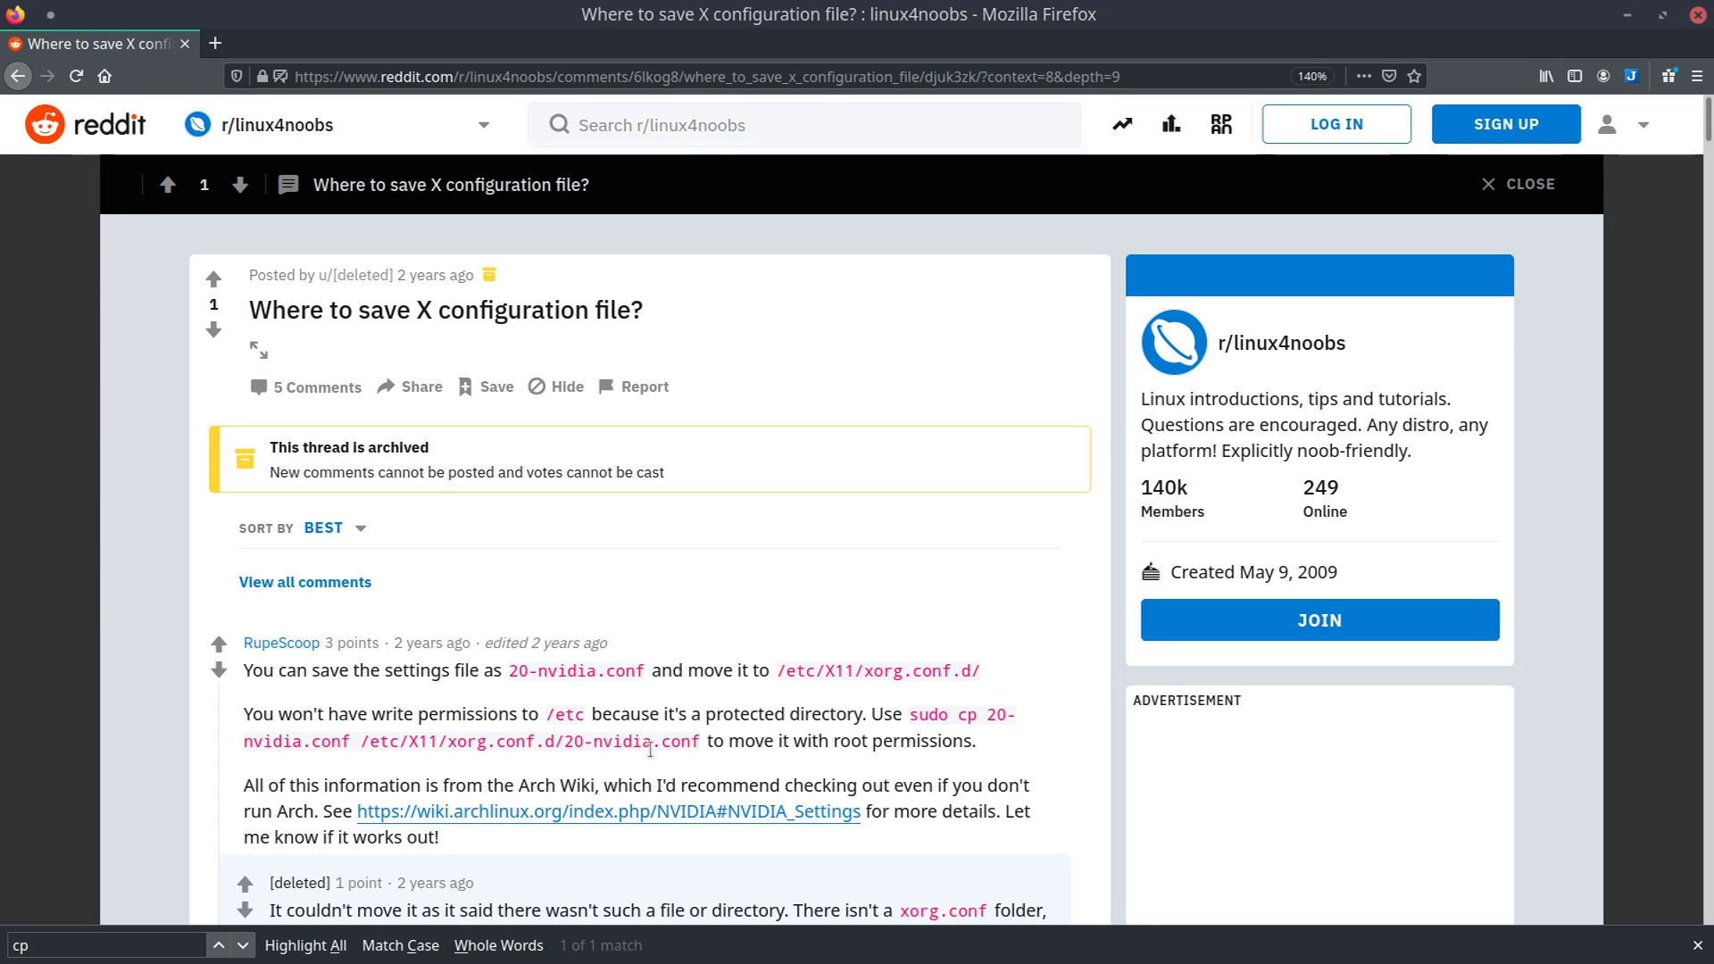
{"action": "key", "text": "alt+Tab"}
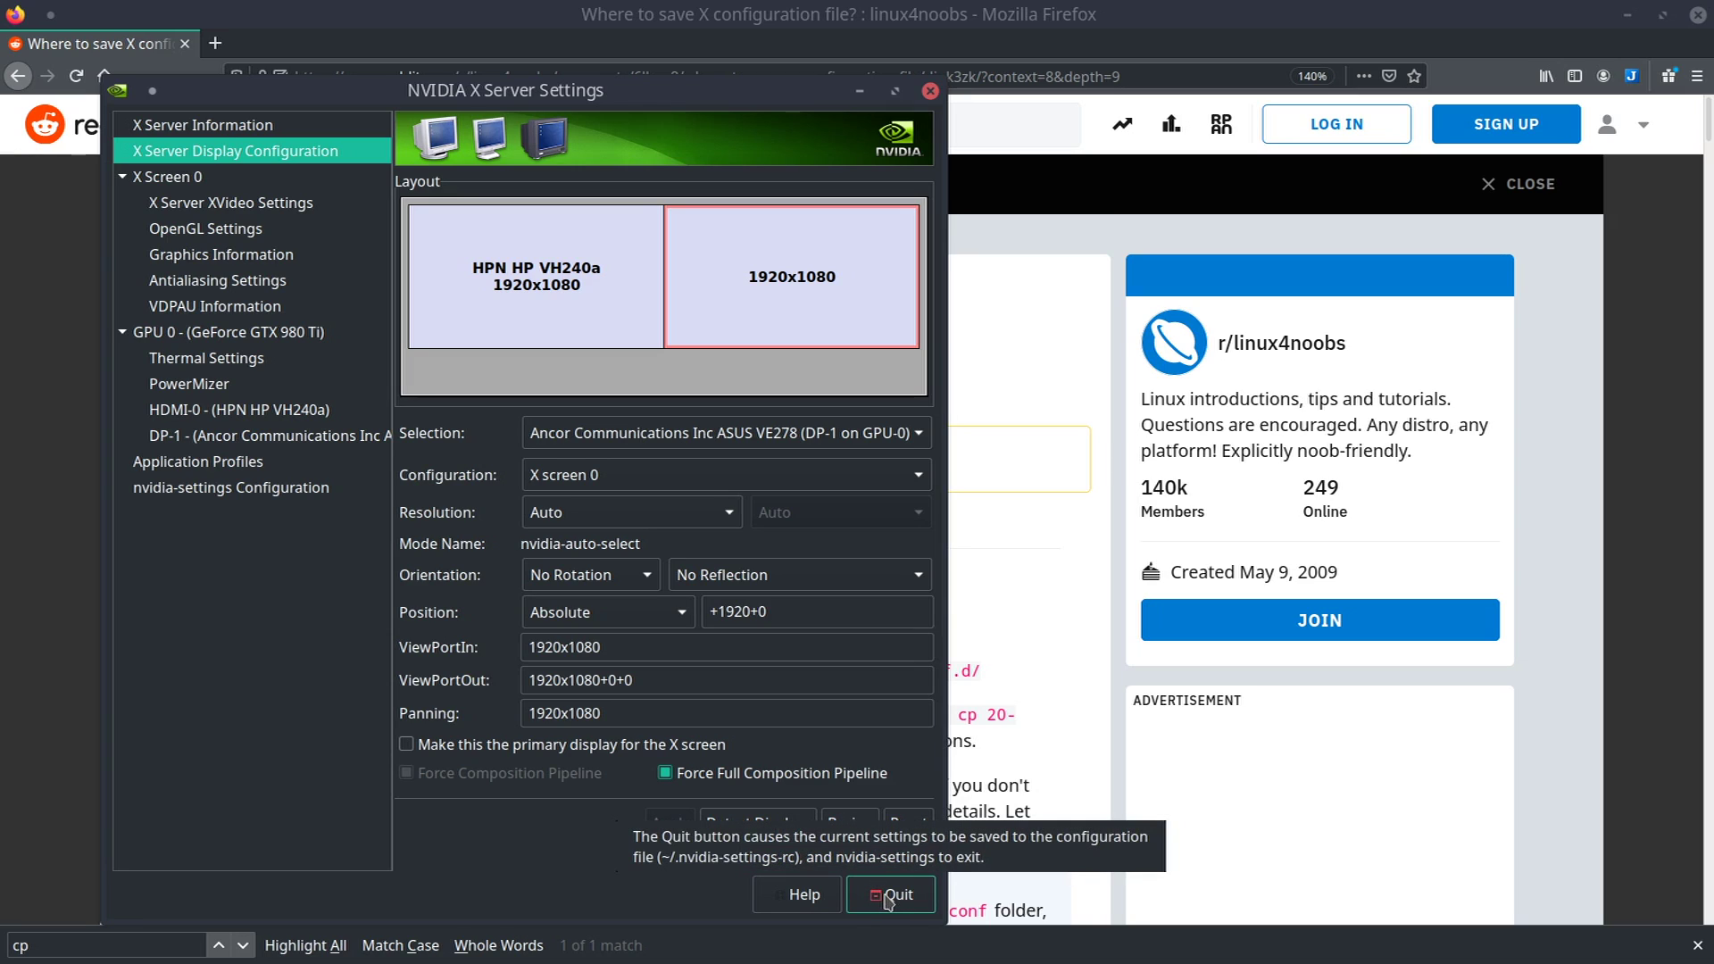
Quit NVIDIA X Server Settings, cancelling the first prompt and confirming the second
{"action": "left_click", "coordinate": [888, 896]}
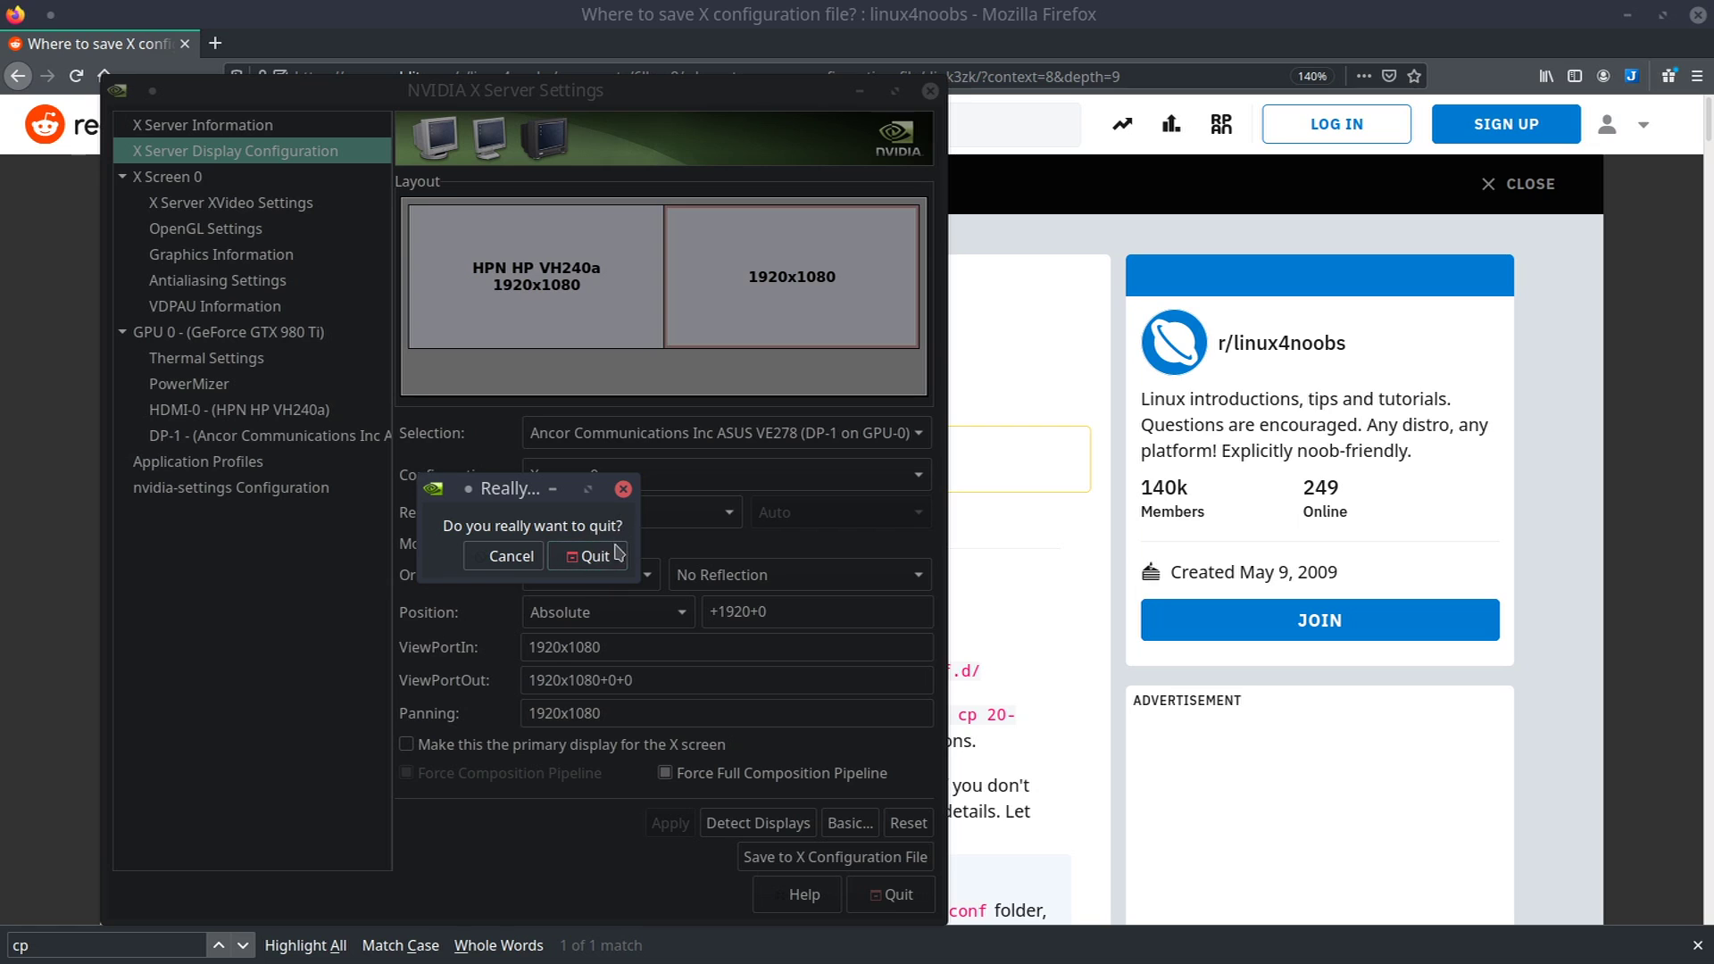
{"action": "left_click", "coordinate": [534, 564]}
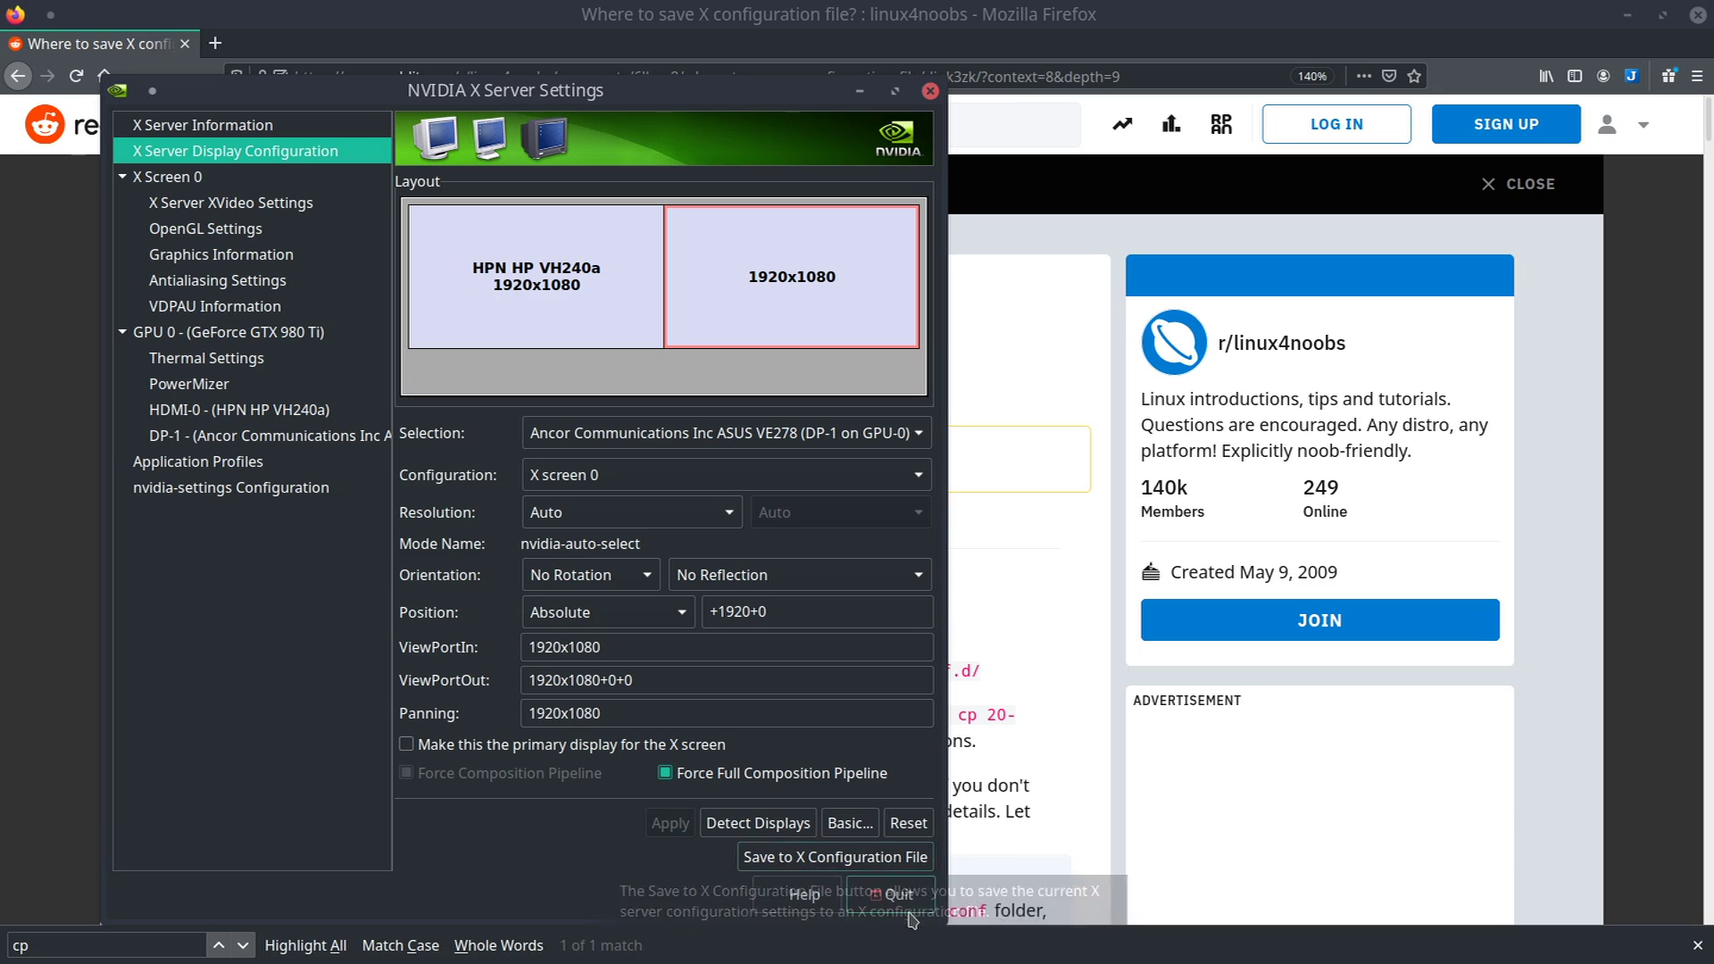
{"action": "left_click", "coordinate": [900, 895]}
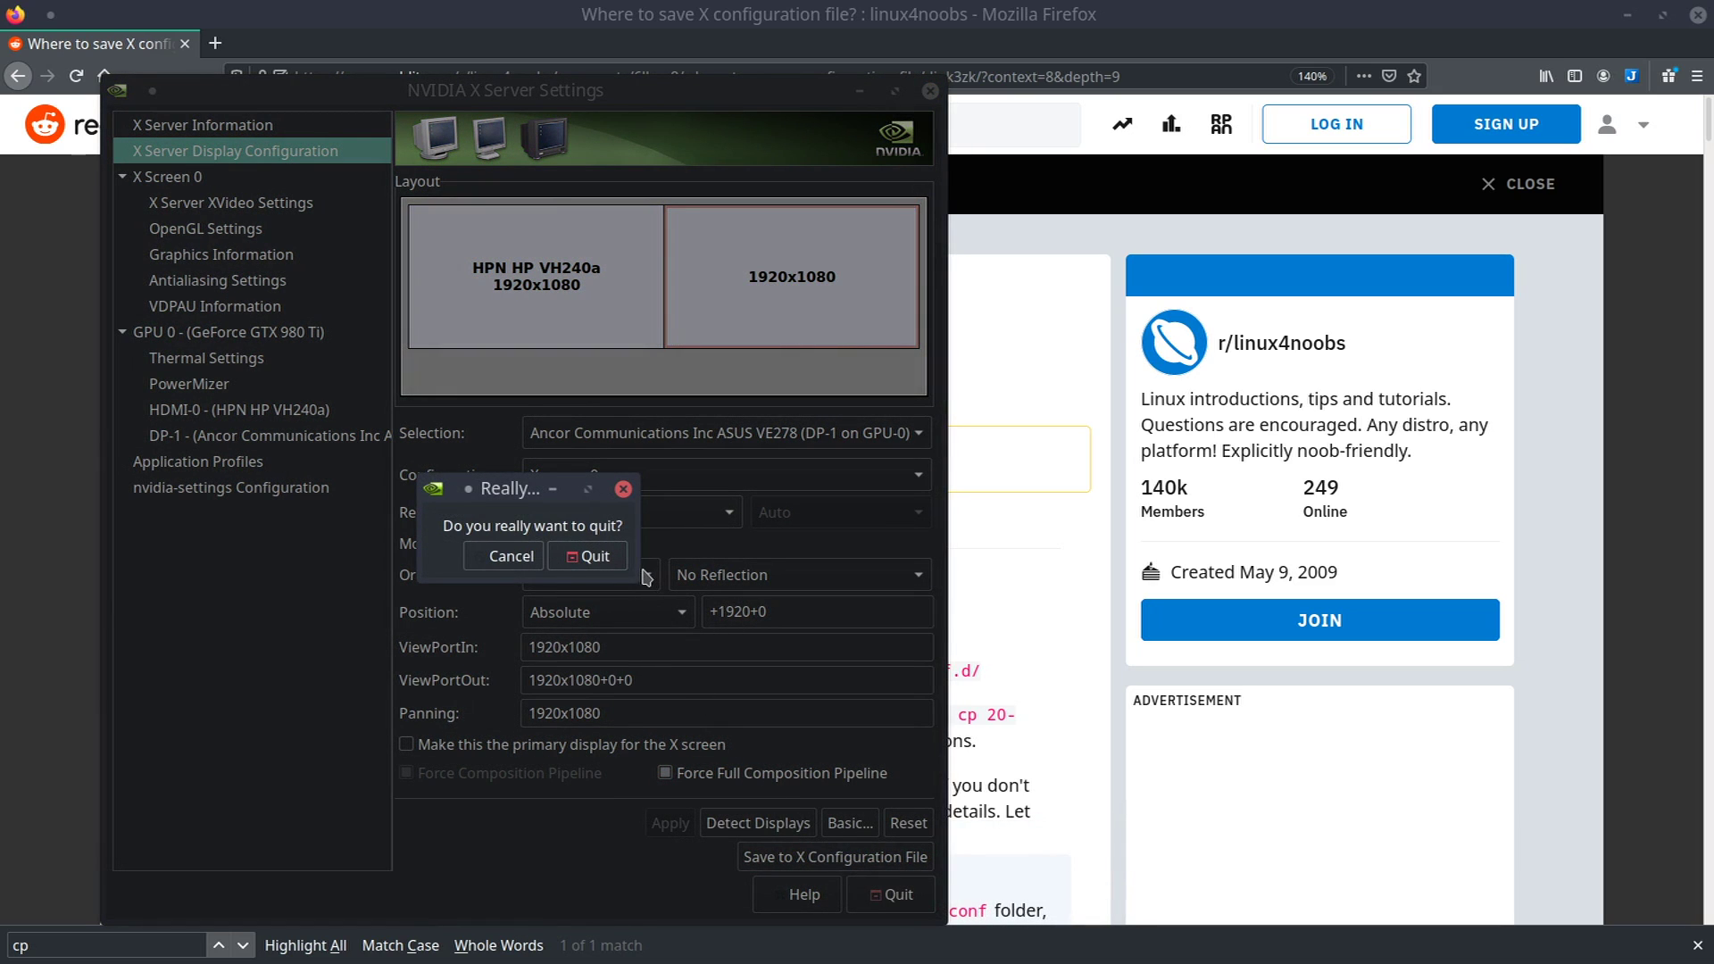
{"action": "left_click", "coordinate": [589, 556]}
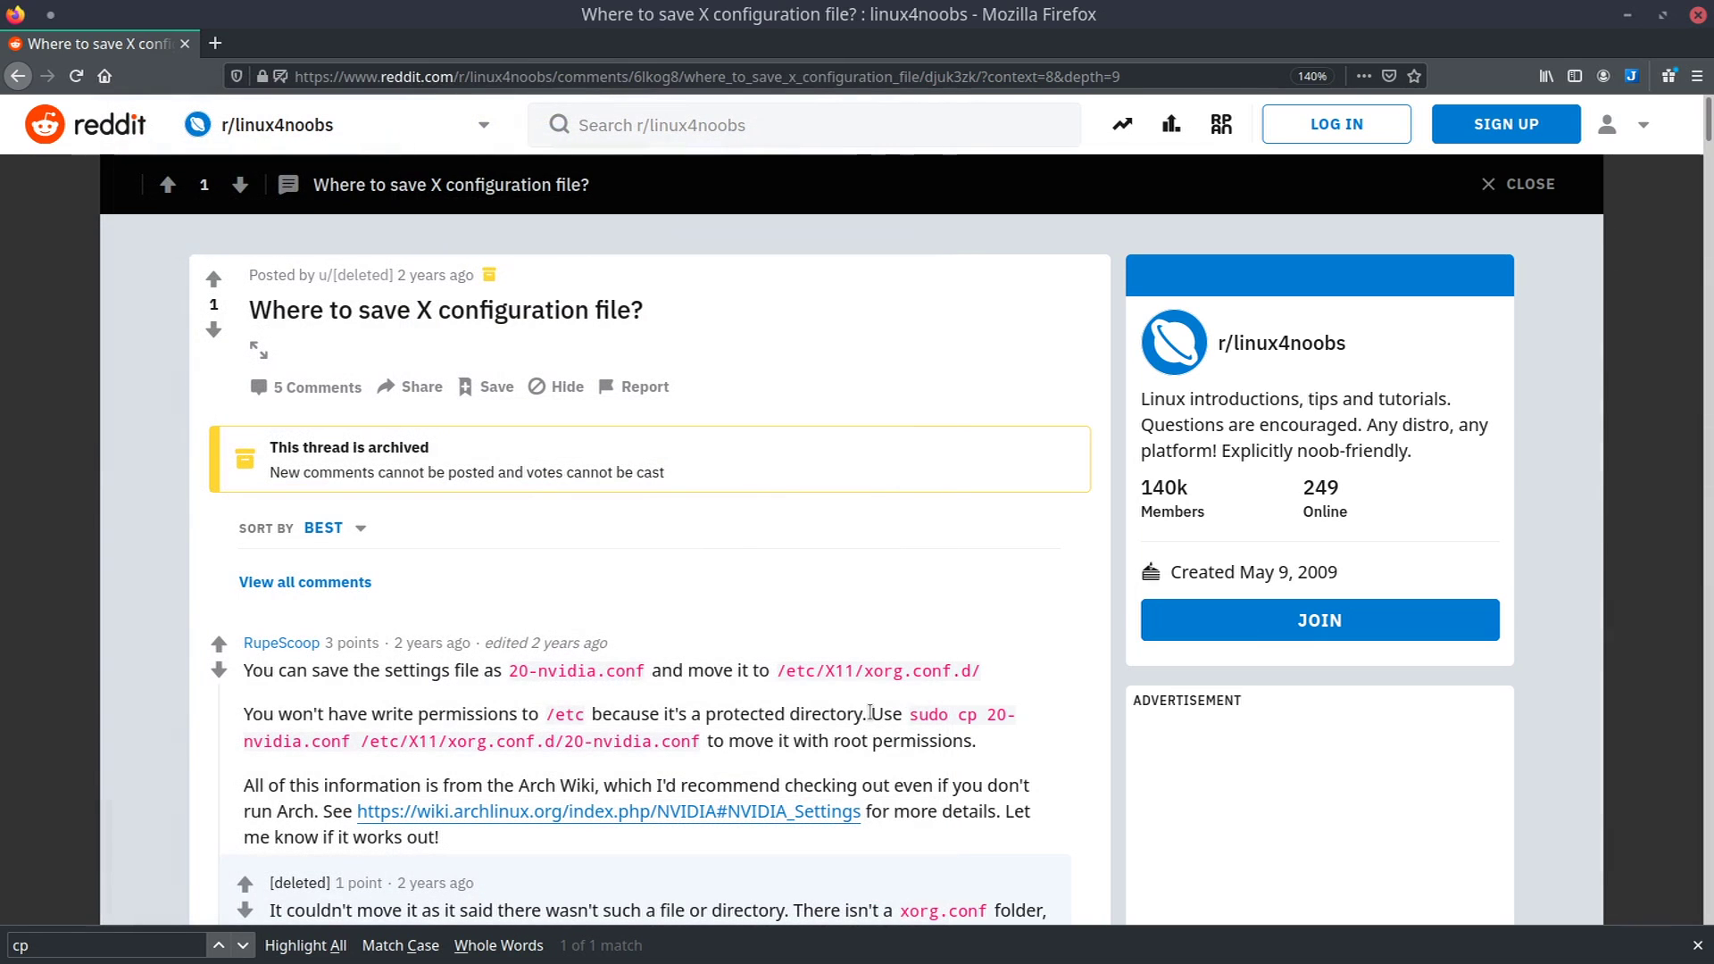